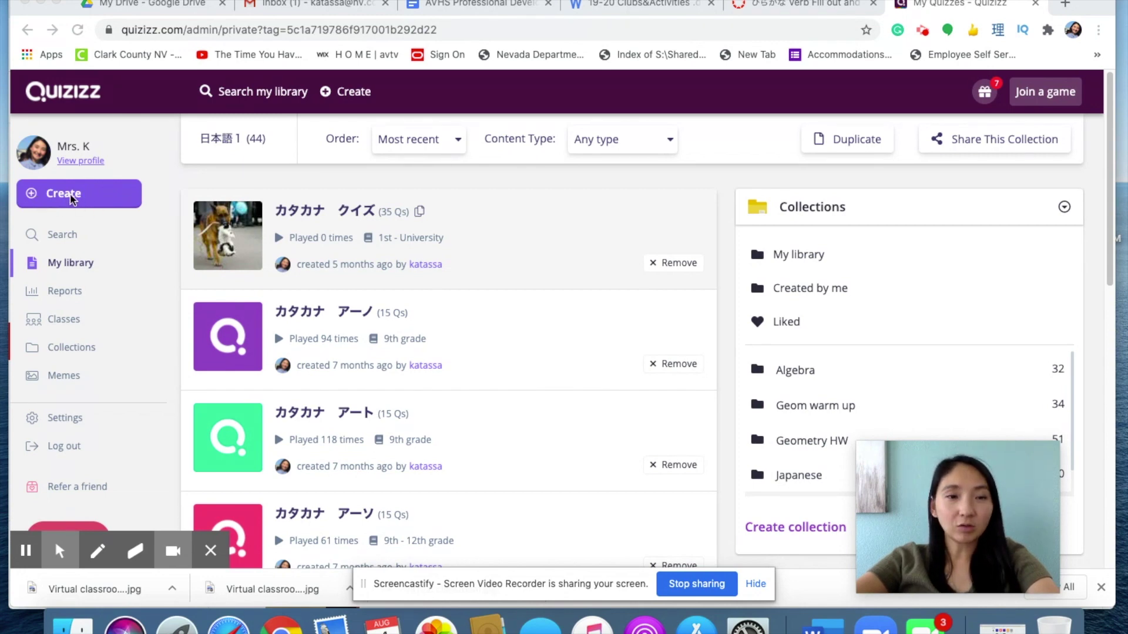
Start creating a new quiz and name it "どうし Matching".
{"action": "left_click", "coordinate": [72, 201]}
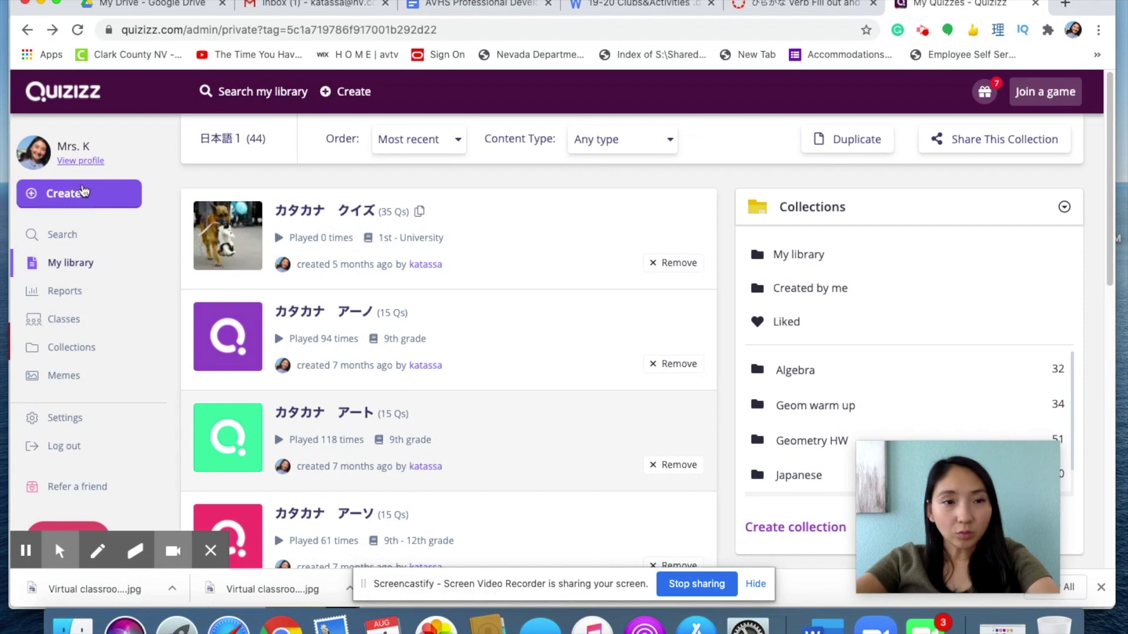
{"action": "left_click", "coordinate": [83, 197]}
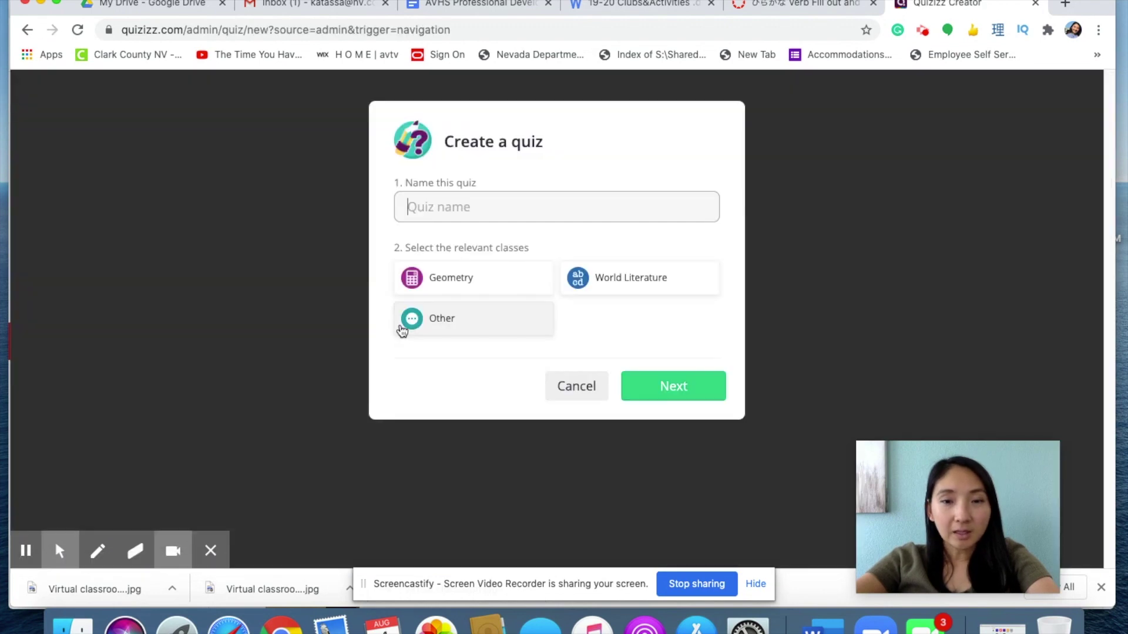
{"action": "left_click", "coordinate": [433, 208]}
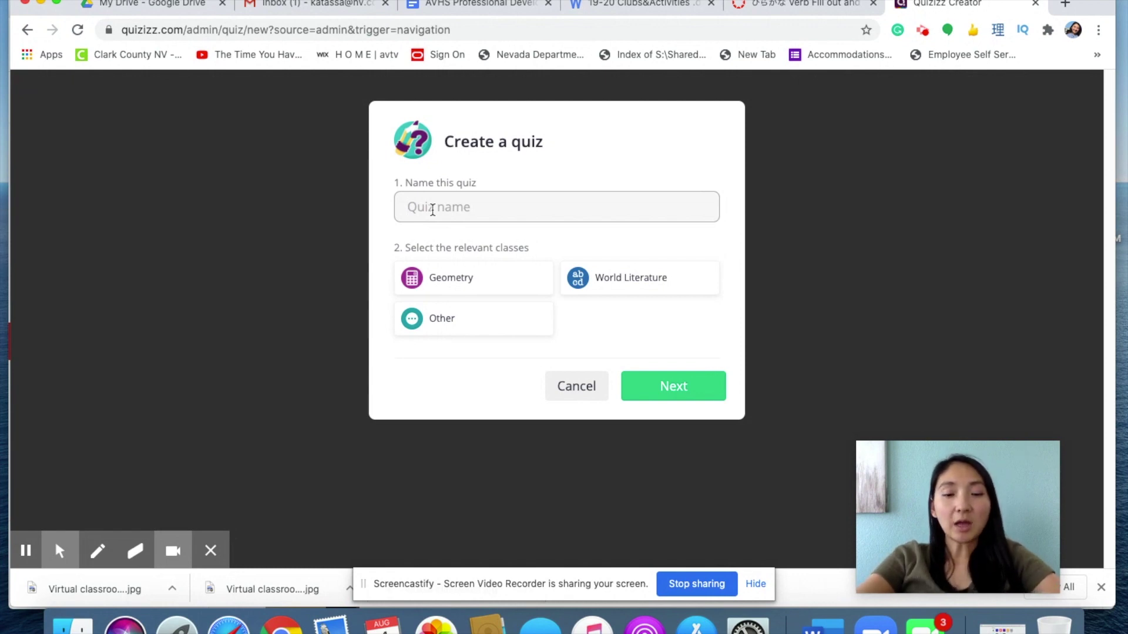
{"action": "type", "text": "どうし"}
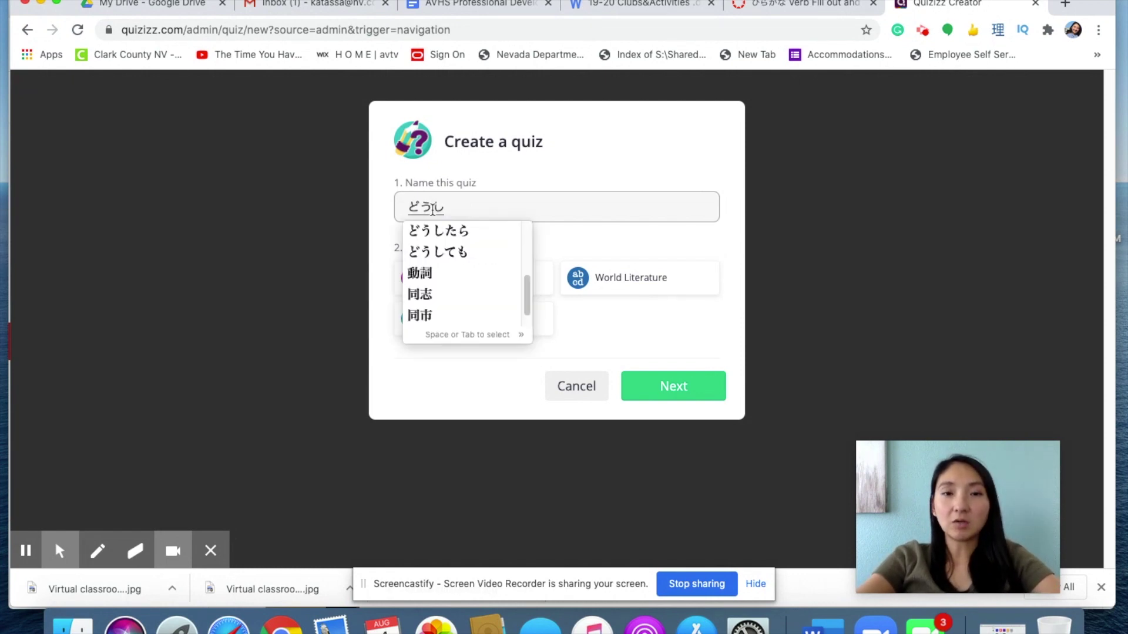
{"action": "key", "text": "Return"}
{"action": "type", "text": "Matching"}
{"action": "key", "text": "Return"}
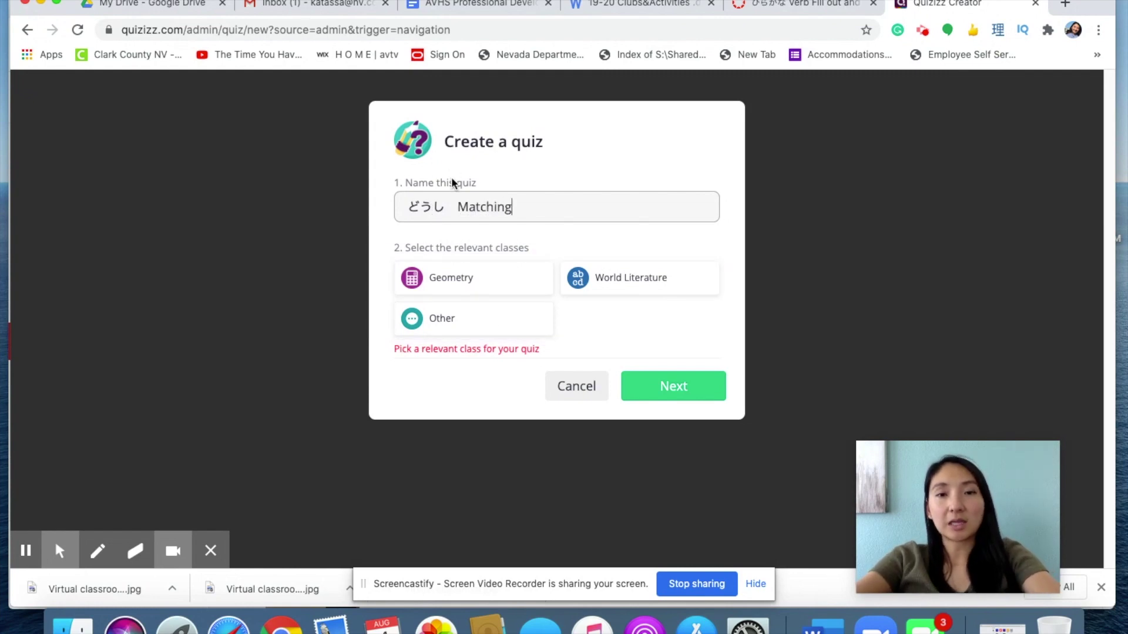
Put "J1" in front of the quiz name and create the quiz with World Literature as its relevant class.
{"action": "left_click", "coordinate": [413, 210]}
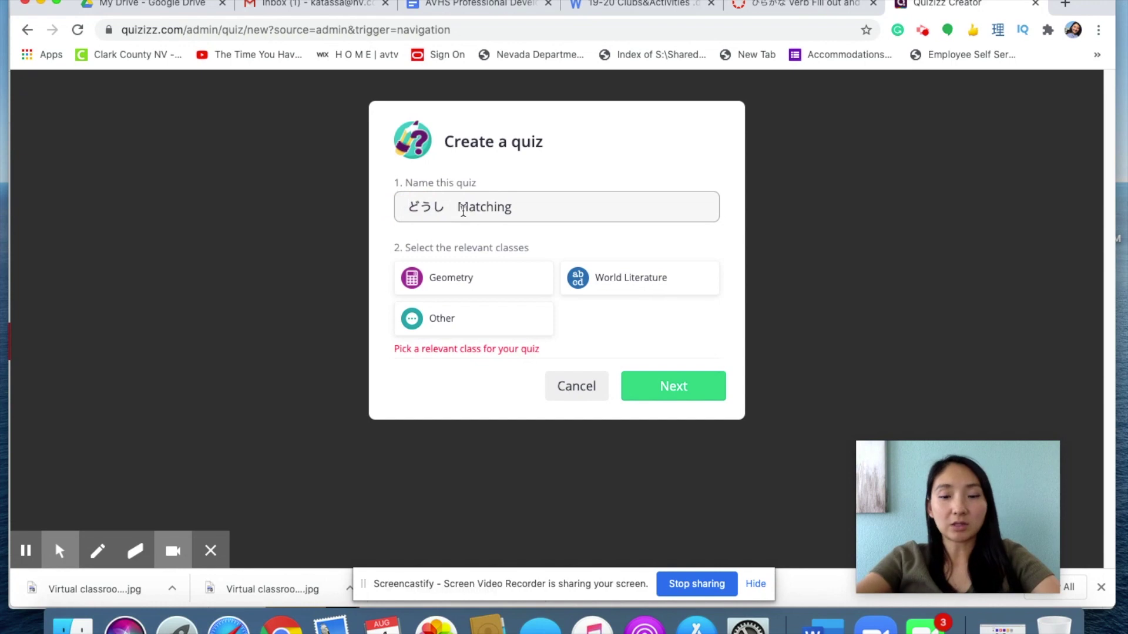
{"action": "type", "text": "J1"}
{"action": "key", "text": "Return"}
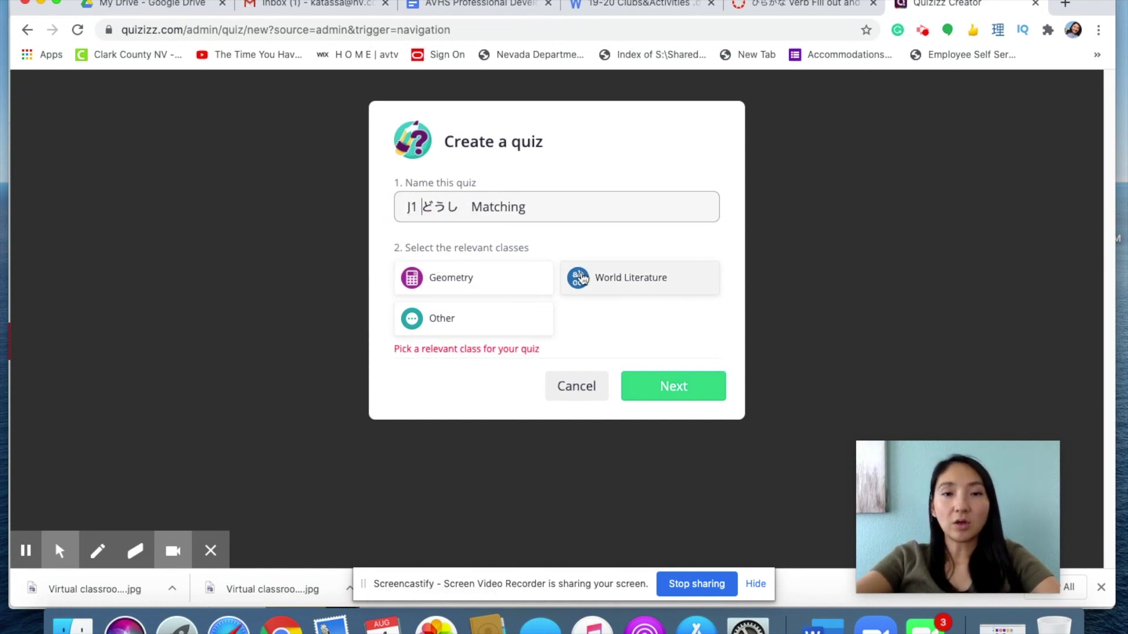
{"action": "left_click", "coordinate": [629, 289]}
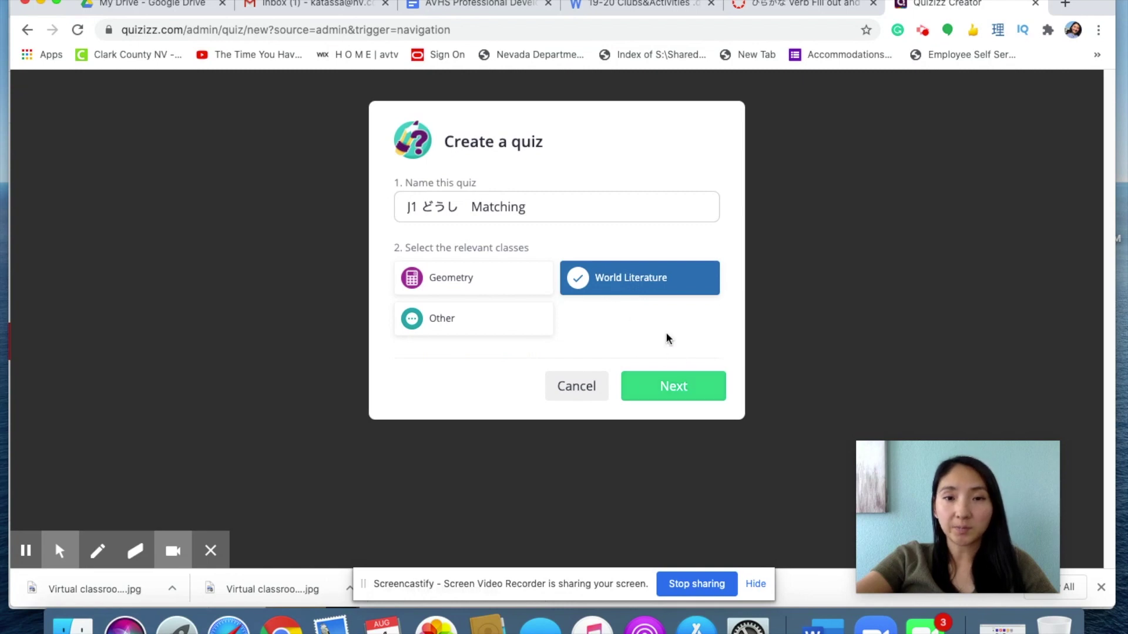
{"action": "left_click", "coordinate": [666, 386]}
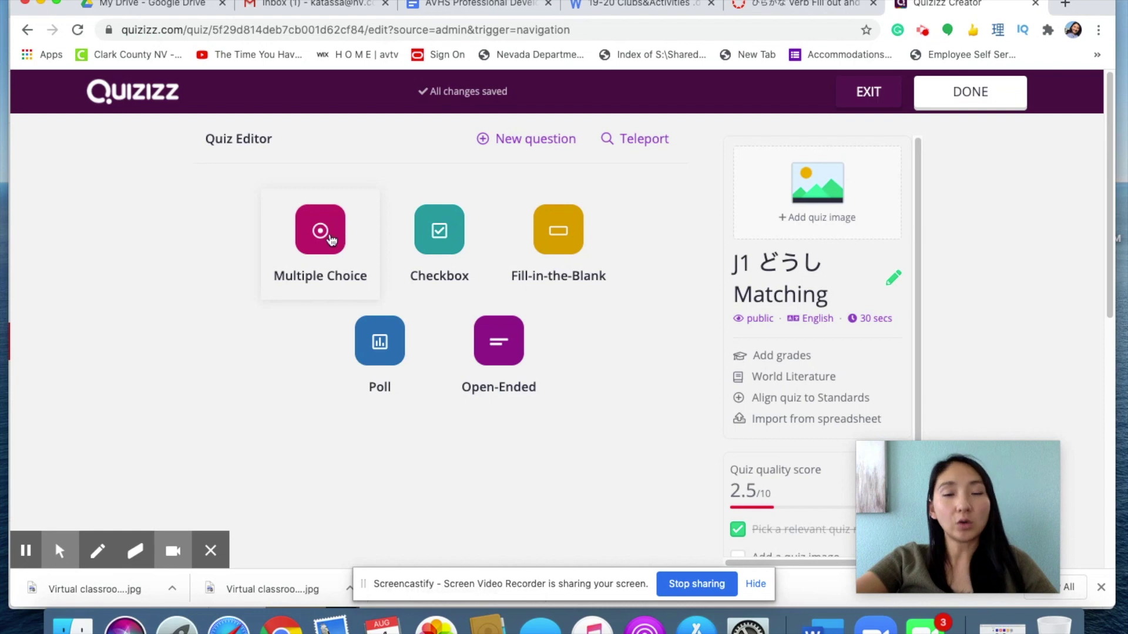
Add a first multiple-choice question to the quiz.
{"action": "left_click", "coordinate": [340, 237]}
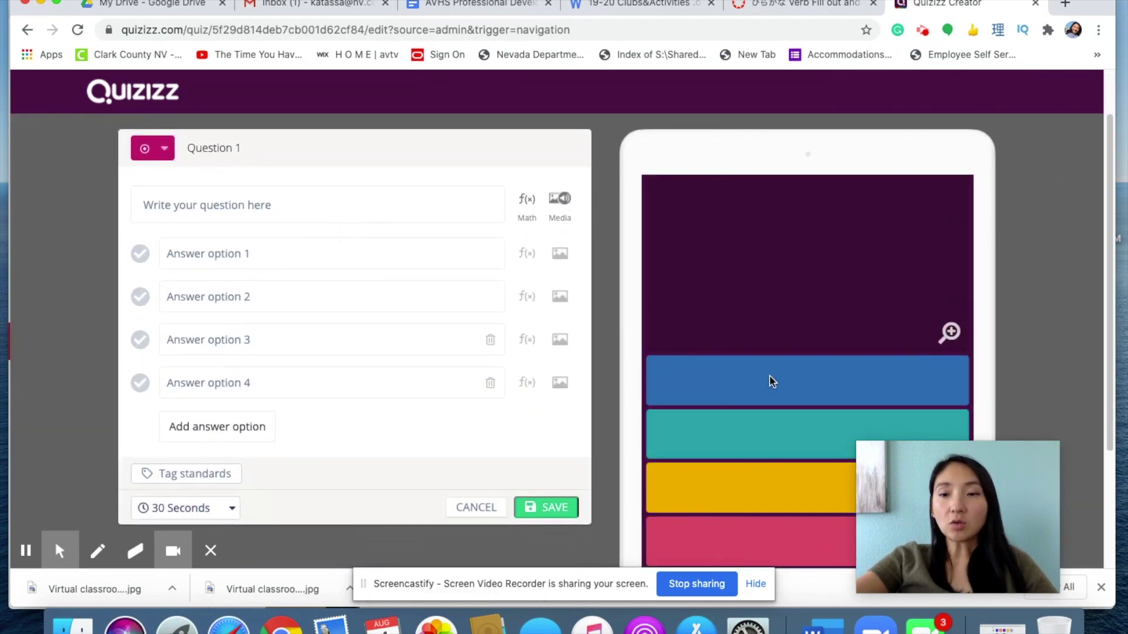
{"action": "left_click_drag", "start_coordinate": [977, 531], "coordinate": [113, 500]}
{"action": "scroll", "coordinate": [897, 388], "scroll_direction": "down", "scroll_amount": 5}
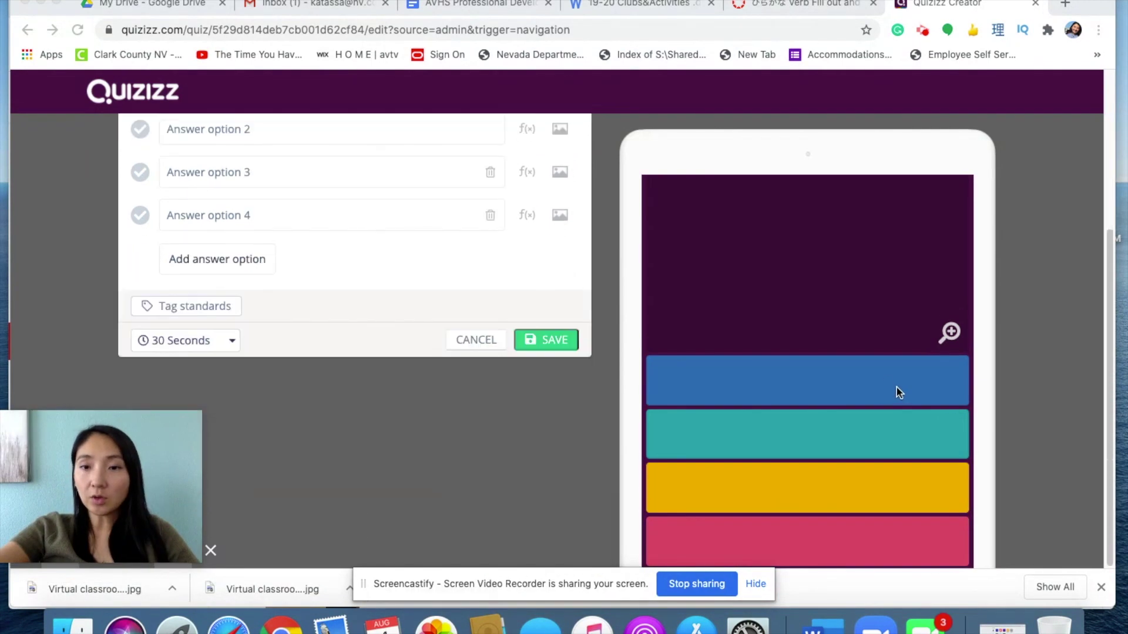
{"action": "scroll", "coordinate": [897, 387], "scroll_direction": "up", "scroll_amount": 8}
{"action": "scroll", "coordinate": [856, 373], "scroll_direction": "down", "scroll_amount": 1}
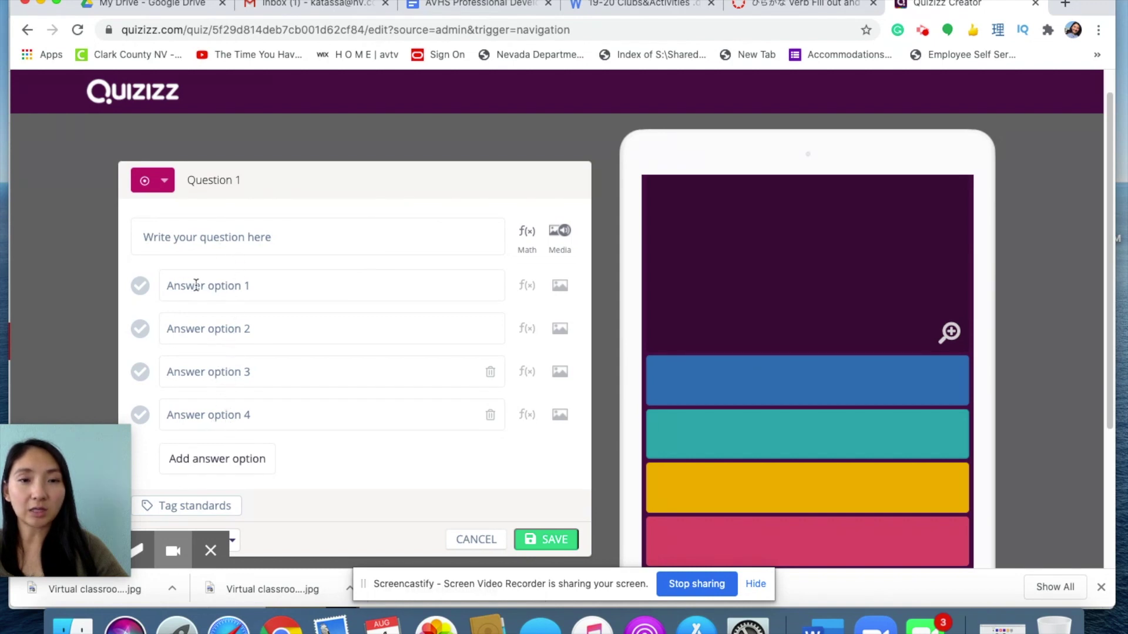
{"action": "left_click", "coordinate": [87, 444]}
{"action": "left_click_drag", "start_coordinate": [87, 444], "coordinate": [1066, 21]}
Write "おいしい カレーを" as the text of question 1.
{"action": "left_click", "coordinate": [230, 238]}
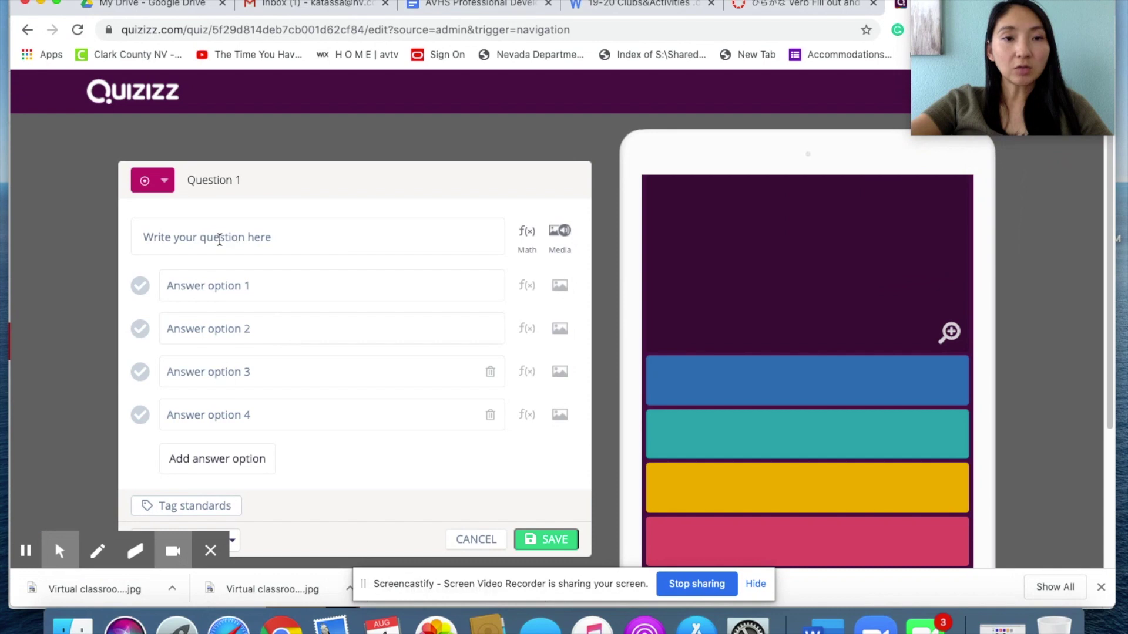
{"action": "left_click", "coordinate": [219, 238]}
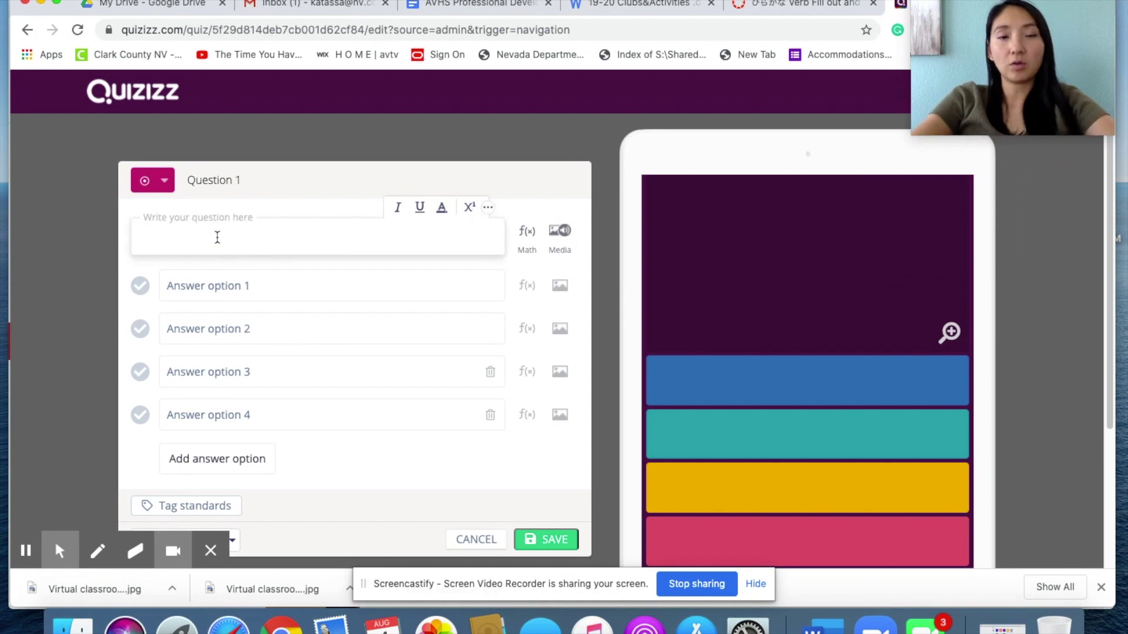
{"action": "type", "text": "おいsh"}
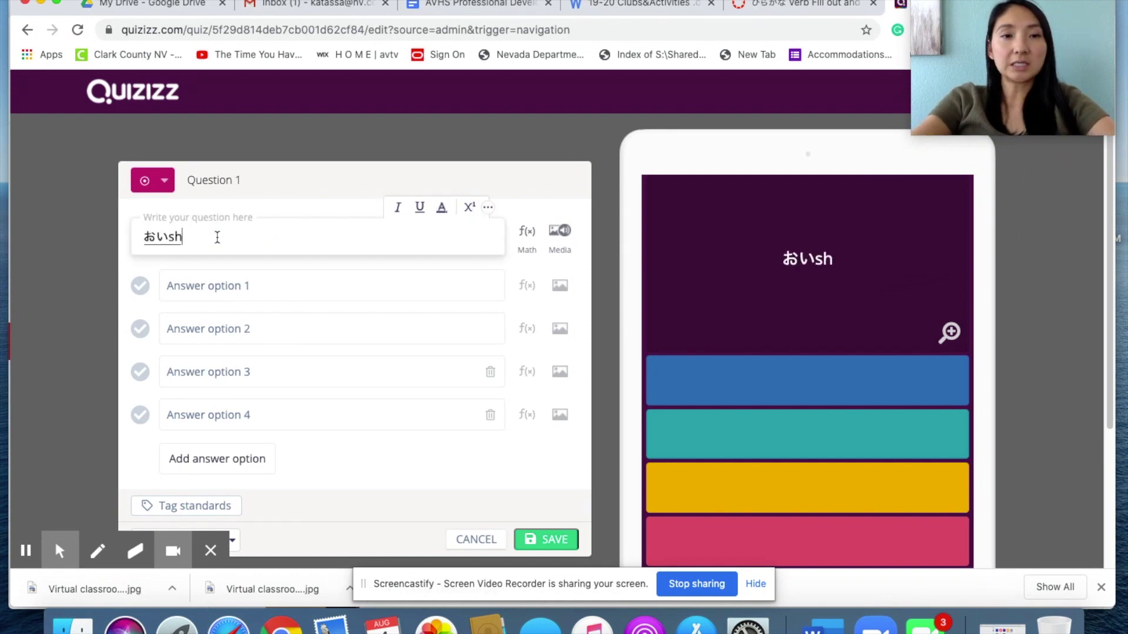
{"action": "type", "text": "ii"}
{"action": "key", "text": "Return"}
{"action": "type", "text": "kare-"}
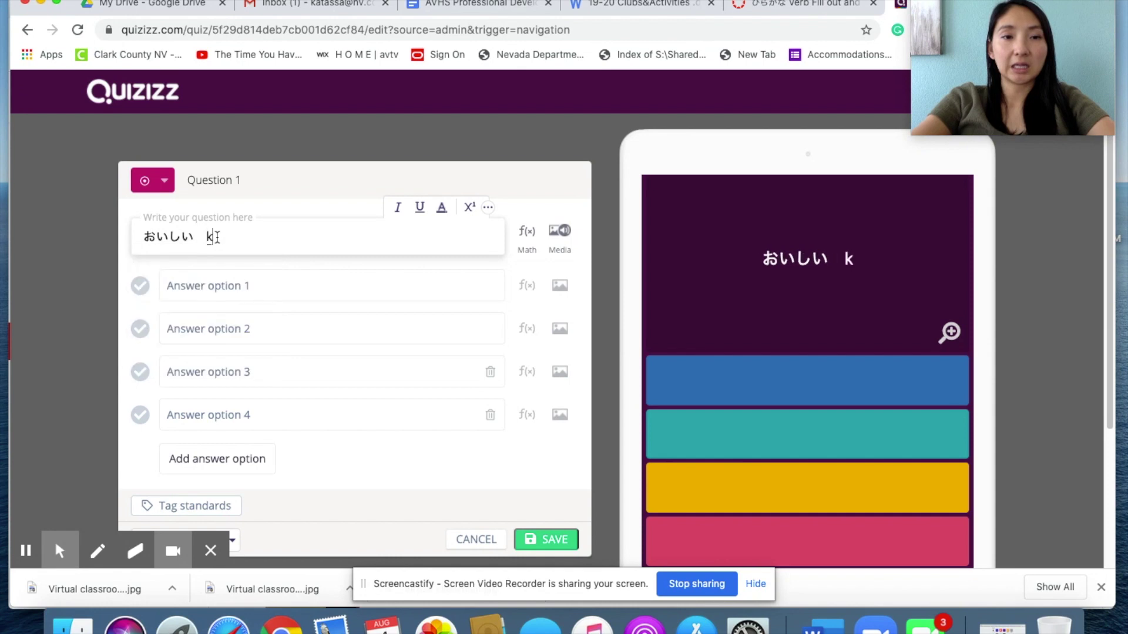
{"action": "key", "text": "space"}
{"action": "type", "text": "wo"}
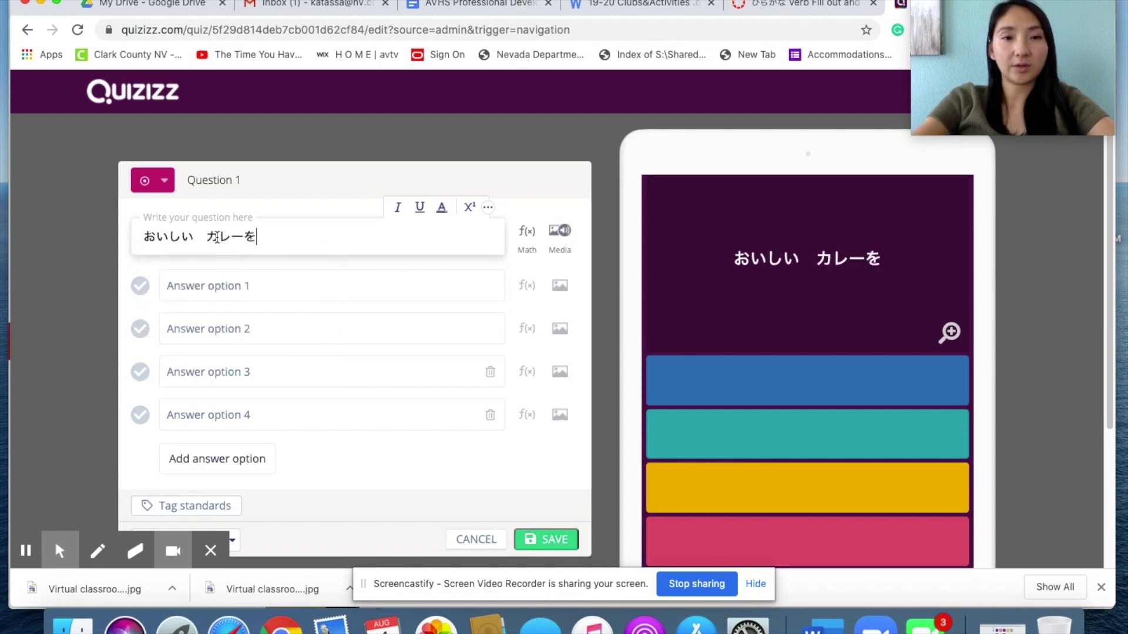
Fill in the first two answer options of question 1 with "たべます" and "のみます".
{"action": "left_click", "coordinate": [196, 290]}
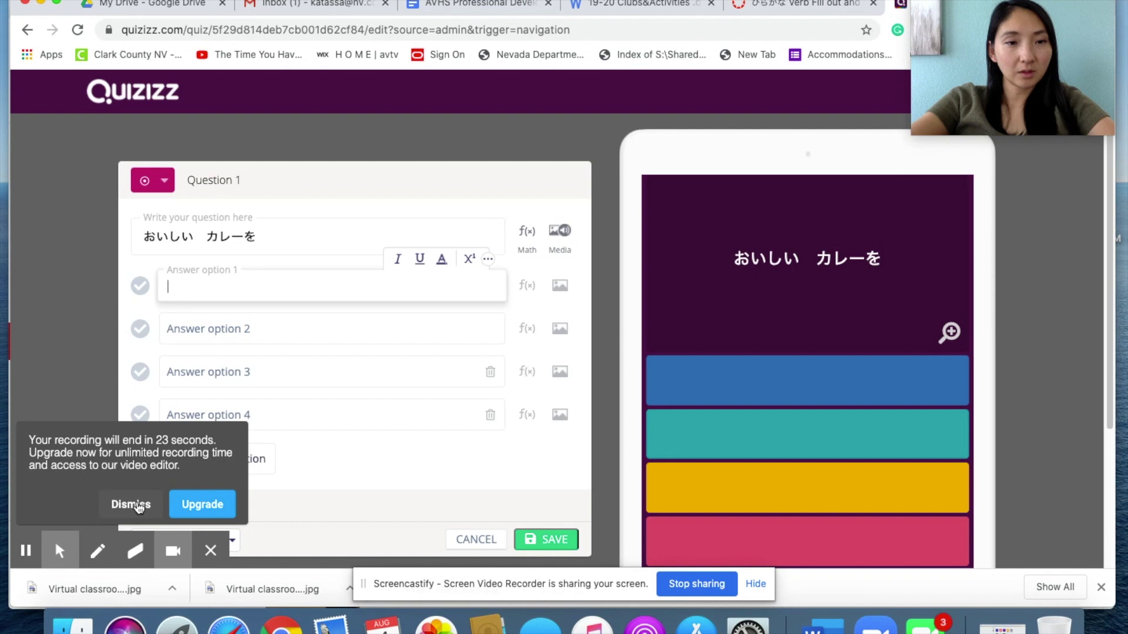
{"action": "left_click", "coordinate": [132, 504]}
{"action": "left_click", "coordinate": [224, 287]}
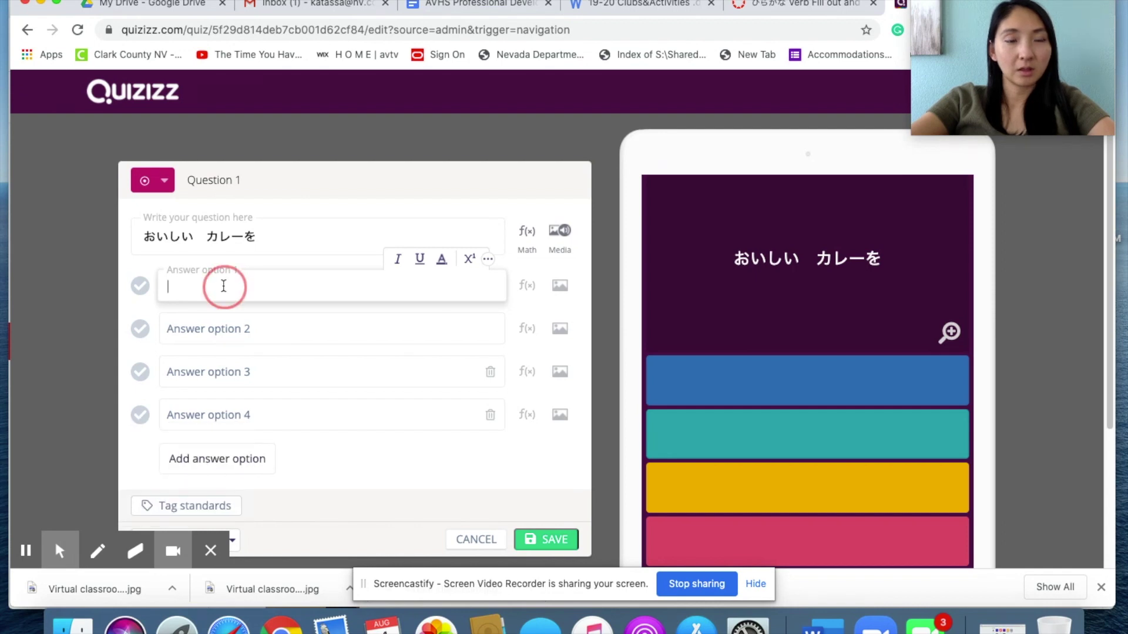
{"action": "type", "text": "たべます"}
{"action": "key", "text": "Return"}
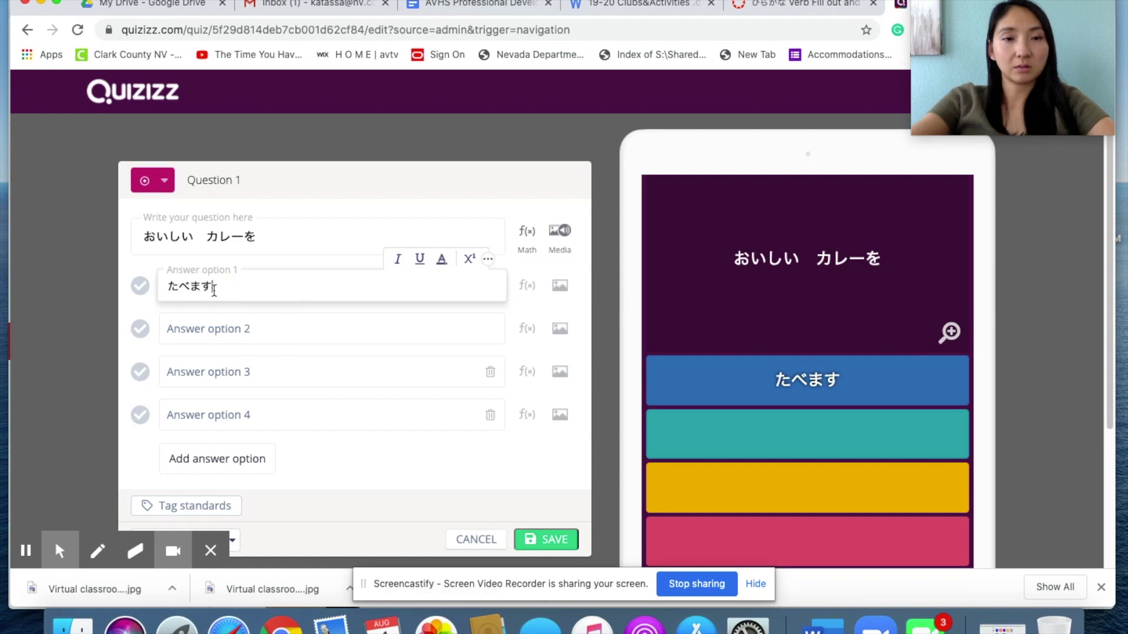
{"action": "left_click", "coordinate": [197, 328]}
{"action": "type", "text": "のみます"}
{"action": "key", "text": "Return"}
Fill in answer options 3 and 4 of question 1 with "かきます" and "あそびます".
{"action": "left_click", "coordinate": [190, 363]}
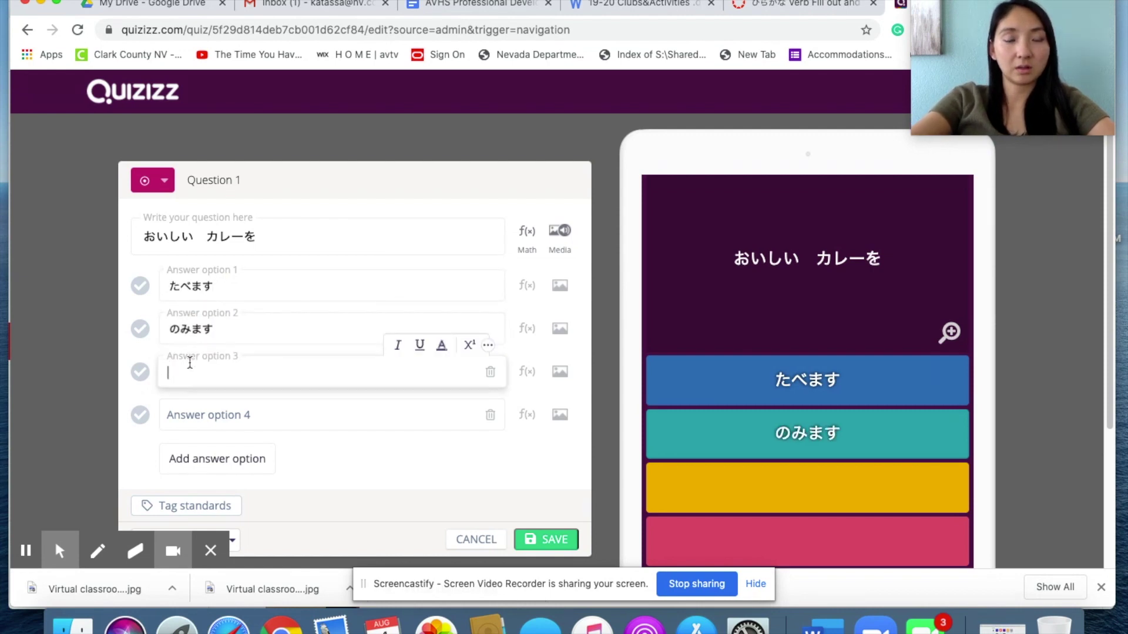
{"action": "type", "text": "かきます"}
{"action": "key", "text": "Return"}
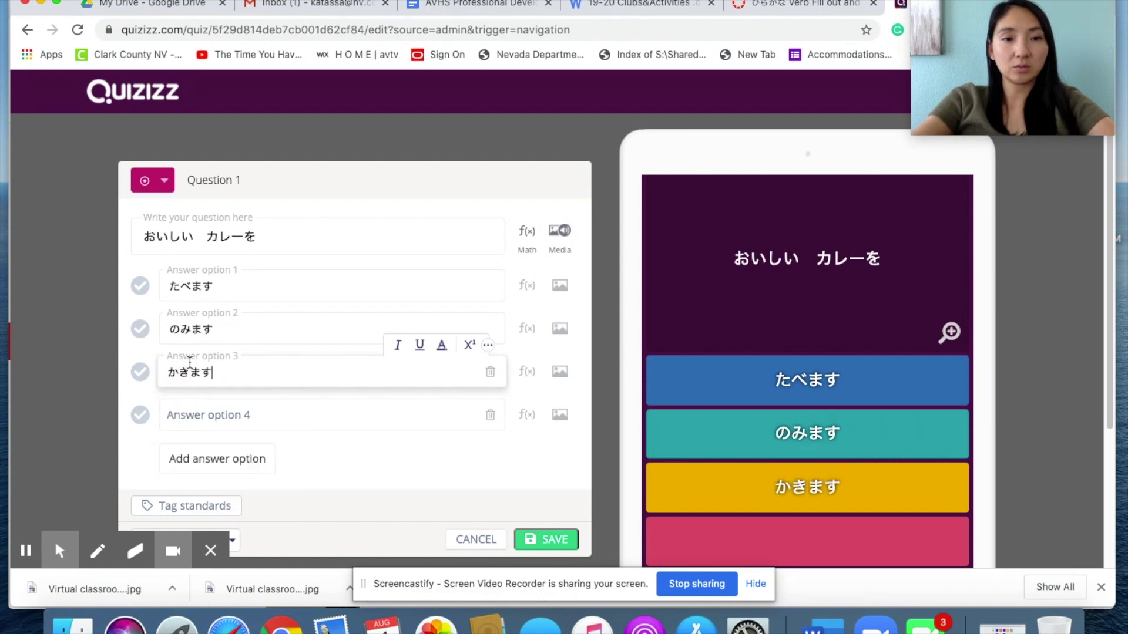
{"action": "left_click", "coordinate": [226, 418]}
{"action": "type", "text": "あそびます"}
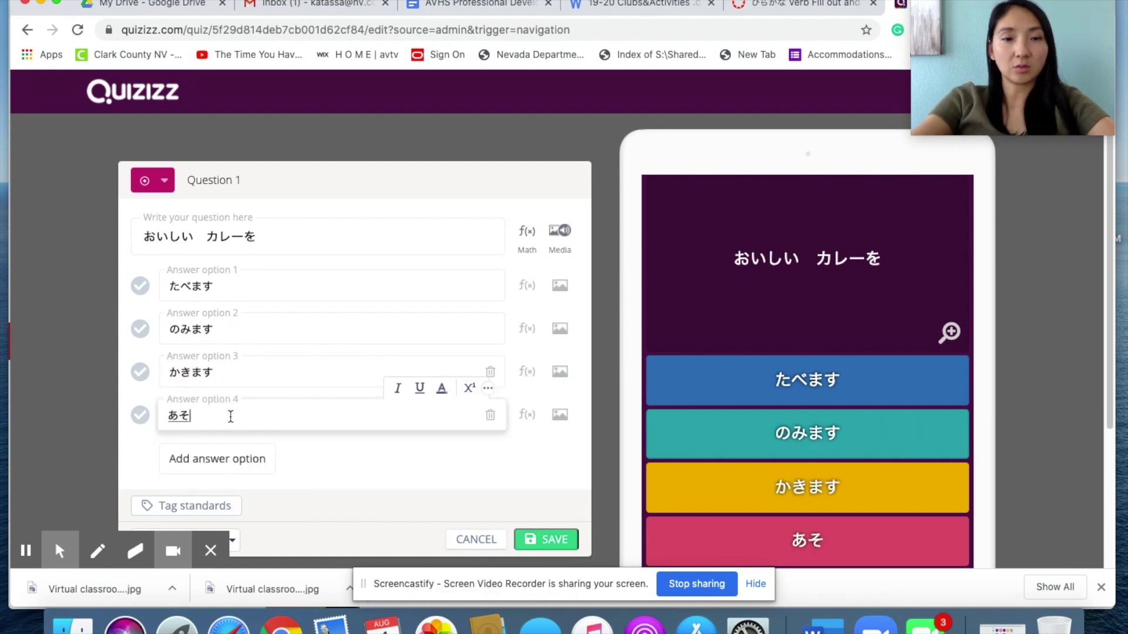
{"action": "key", "text": "Return"}
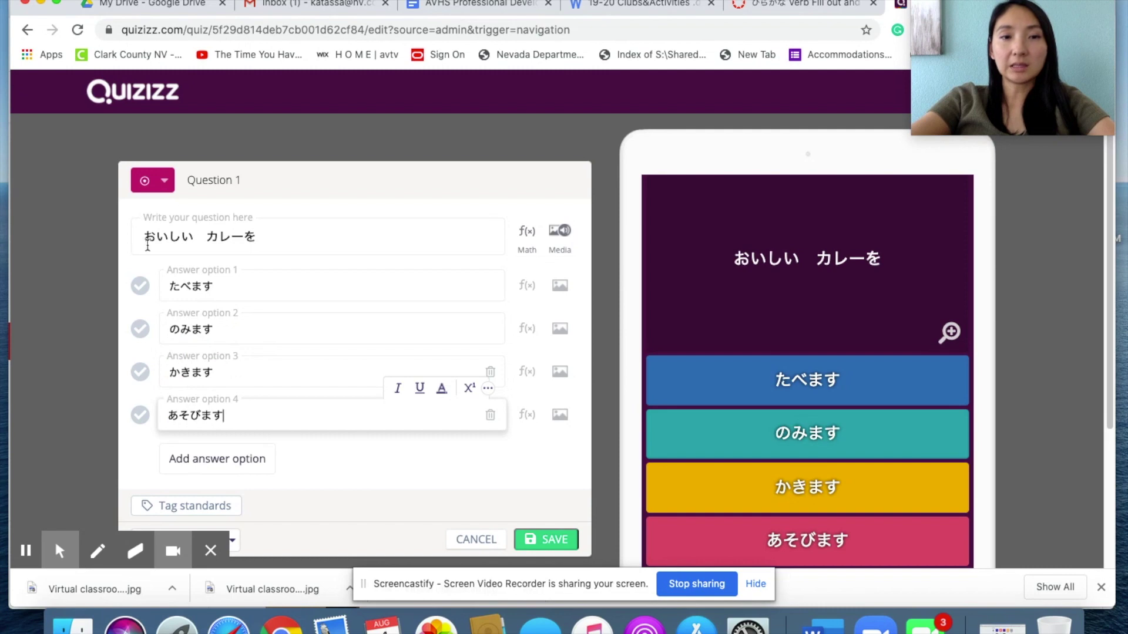
Mark "たべます" as the correct answer and save question 1.
{"action": "left_click", "coordinate": [140, 286]}
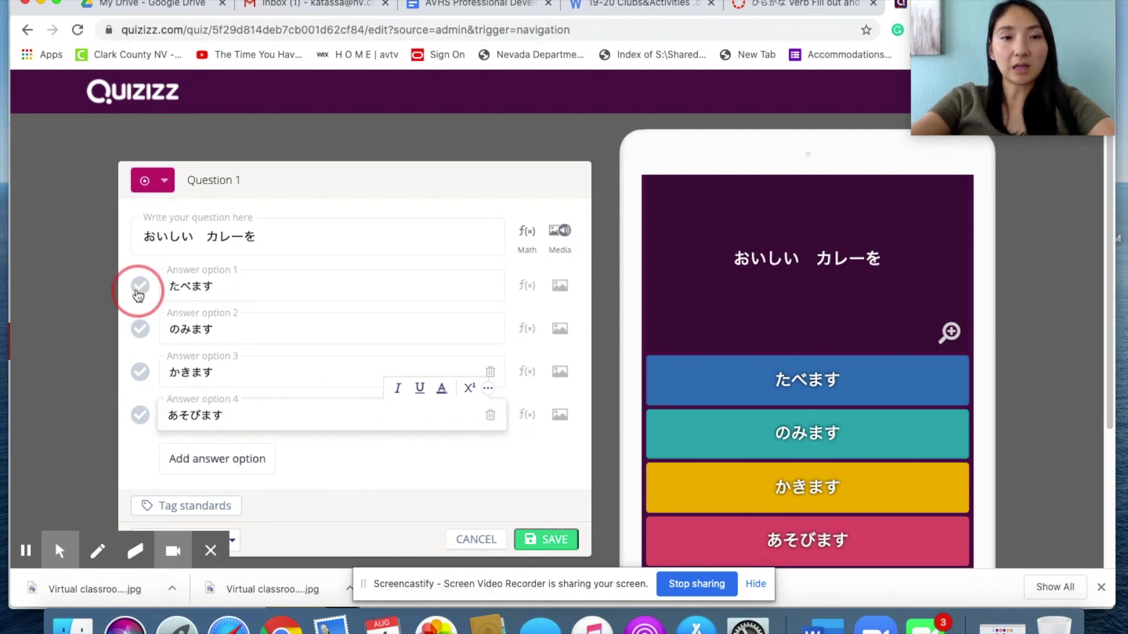
{"action": "left_click", "coordinate": [551, 541]}
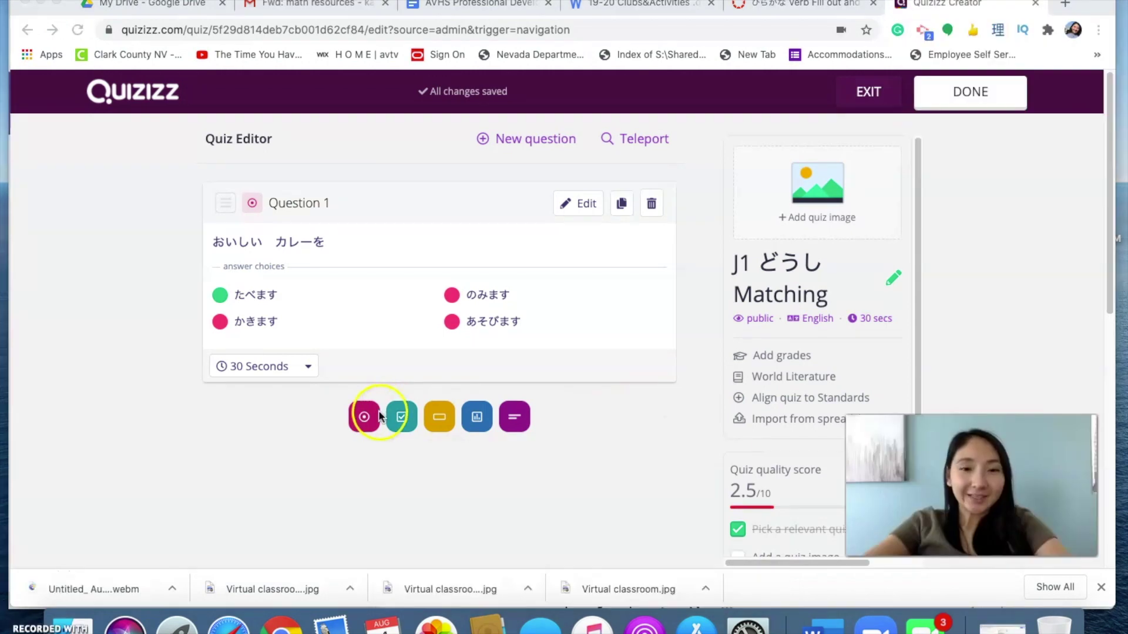
Add a second multiple-choice question with the text "かわいい ドレスを".
{"action": "left_click", "coordinate": [362, 417]}
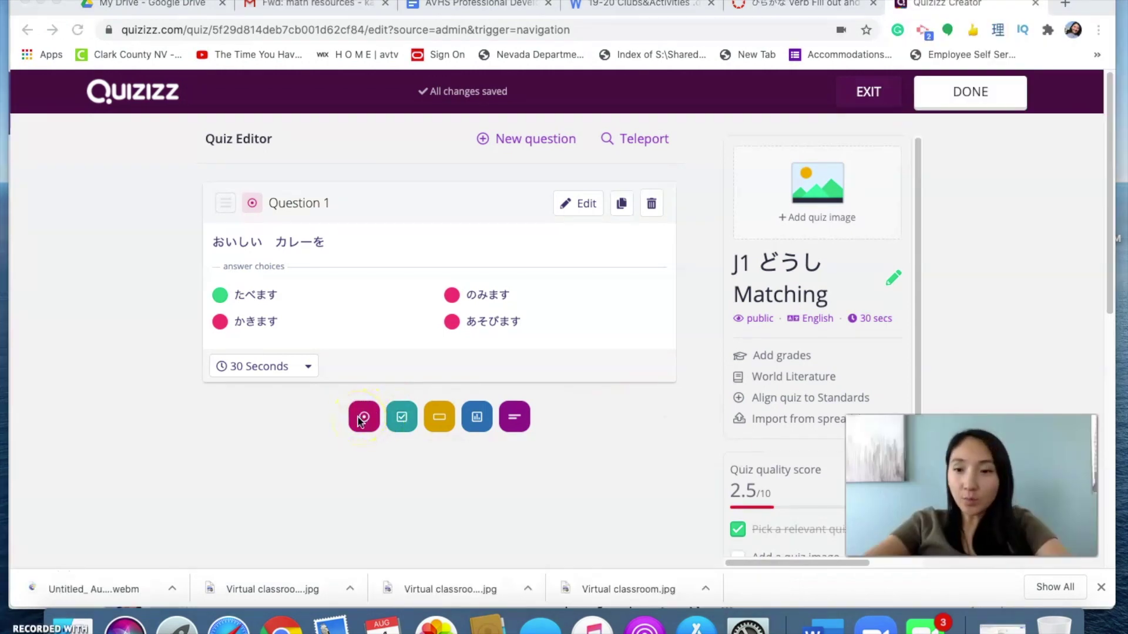
{"action": "left_click", "coordinate": [386, 414]}
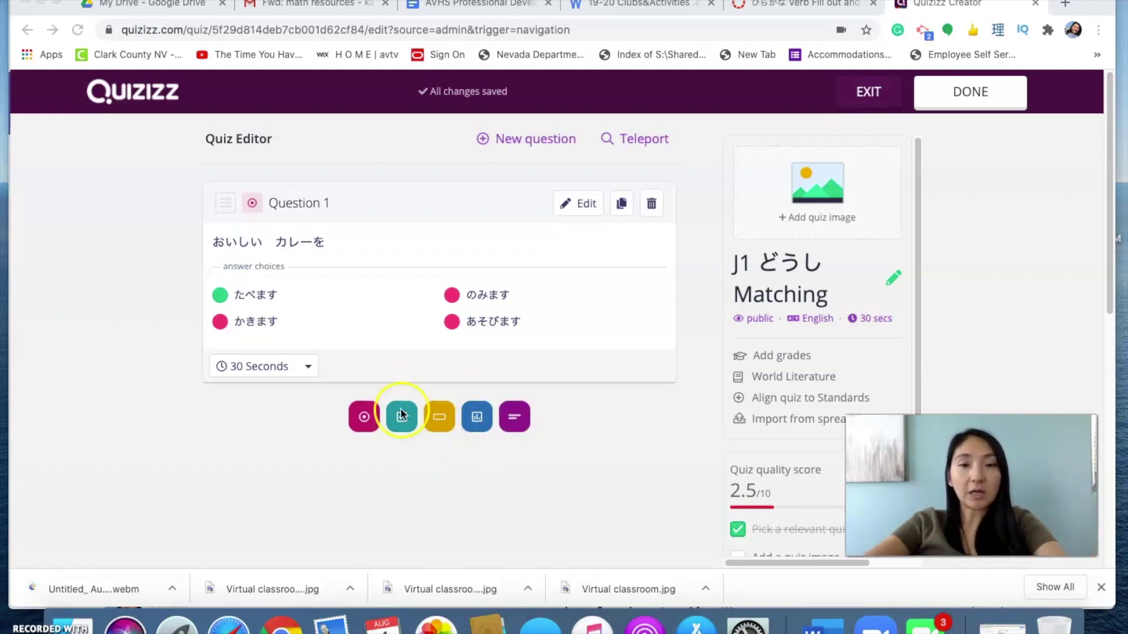
{"action": "left_click", "coordinate": [365, 417]}
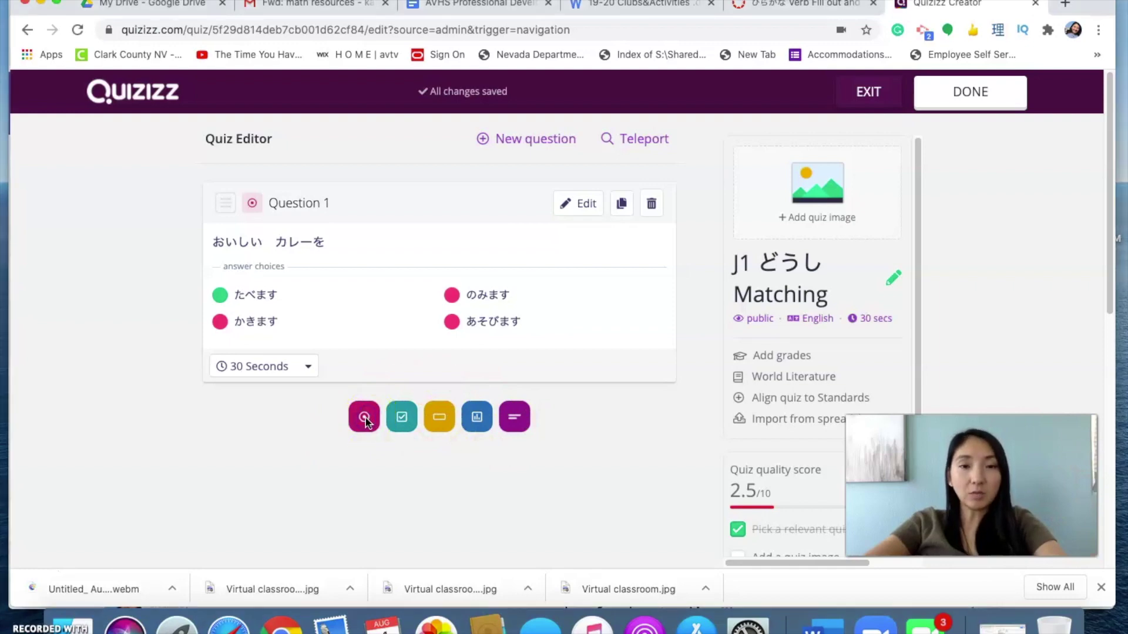
{"action": "left_click", "coordinate": [365, 418]}
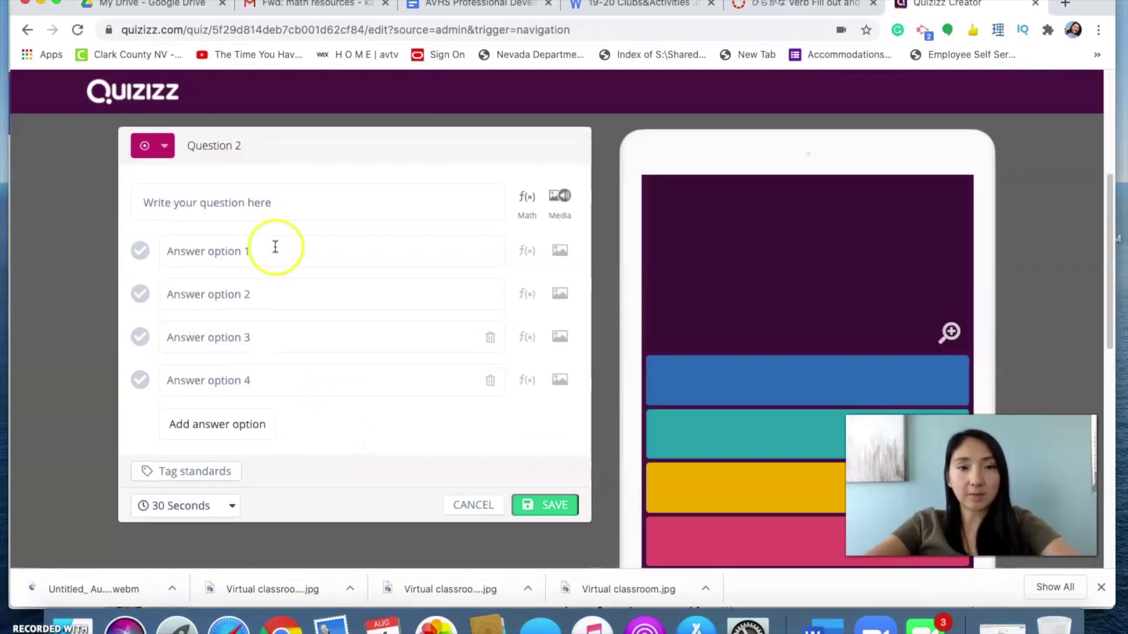
{"action": "left_click", "coordinate": [265, 197]}
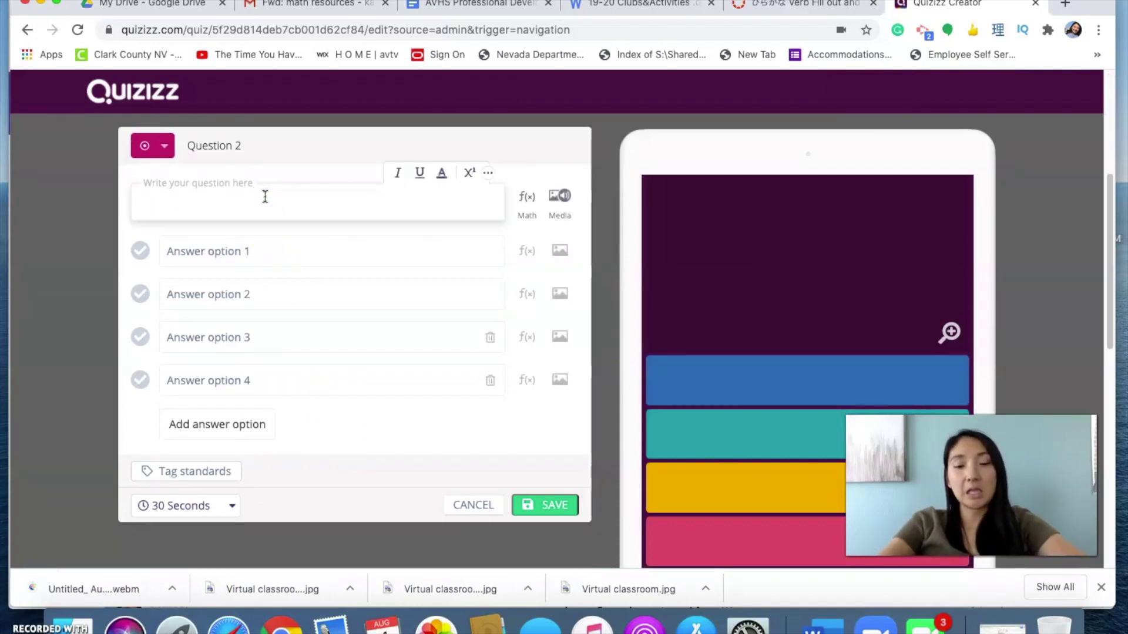
{"action": "type", "text": "かわいい d"}
{"action": "type", "text": "ドレスを"}
{"action": "key", "text": "Return"}
{"action": "left_click", "coordinate": [270, 214]}
Fill in the first two answer options of question 2 with "たべました" and "かきました".
{"action": "left_click", "coordinate": [217, 251]}
{"action": "type", "text": "たべました"}
{"action": "left_click", "coordinate": [205, 283]}
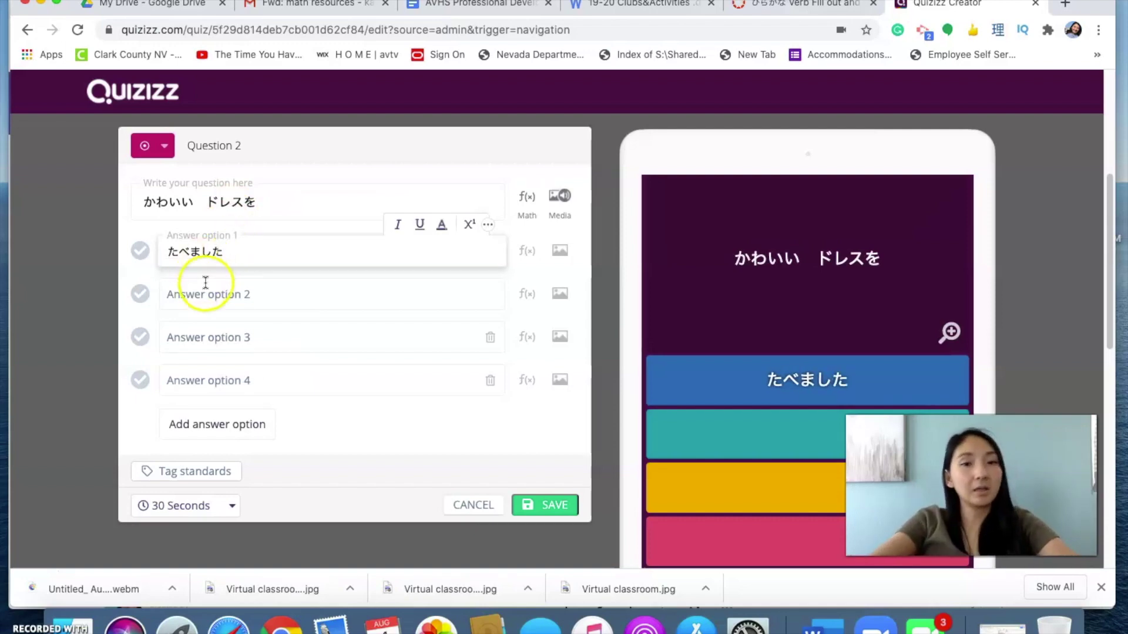
{"action": "type", "text": "かきあsh"}
{"action": "key", "text": "BackSpace"}
{"action": "key", "text": "BackSpace"}
{"action": "key", "text": "BackSpace"}
{"action": "type", "text": "ました"}
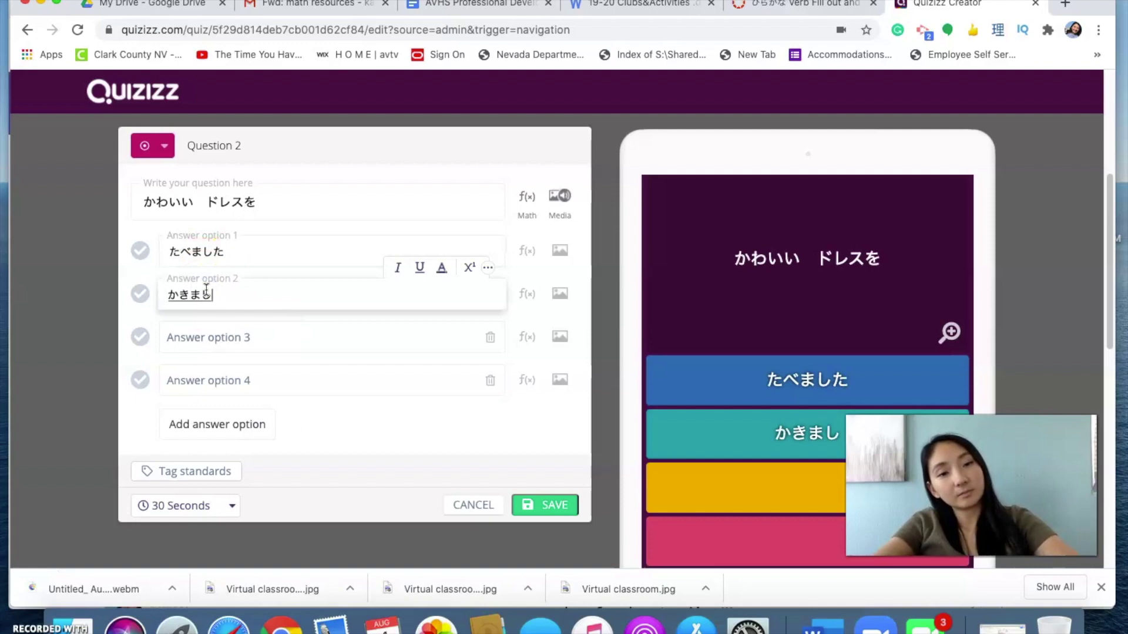
Fill in answer options 3 and 4 of question 2 with "かいました" and "あそびました".
{"action": "left_click", "coordinate": [235, 347]}
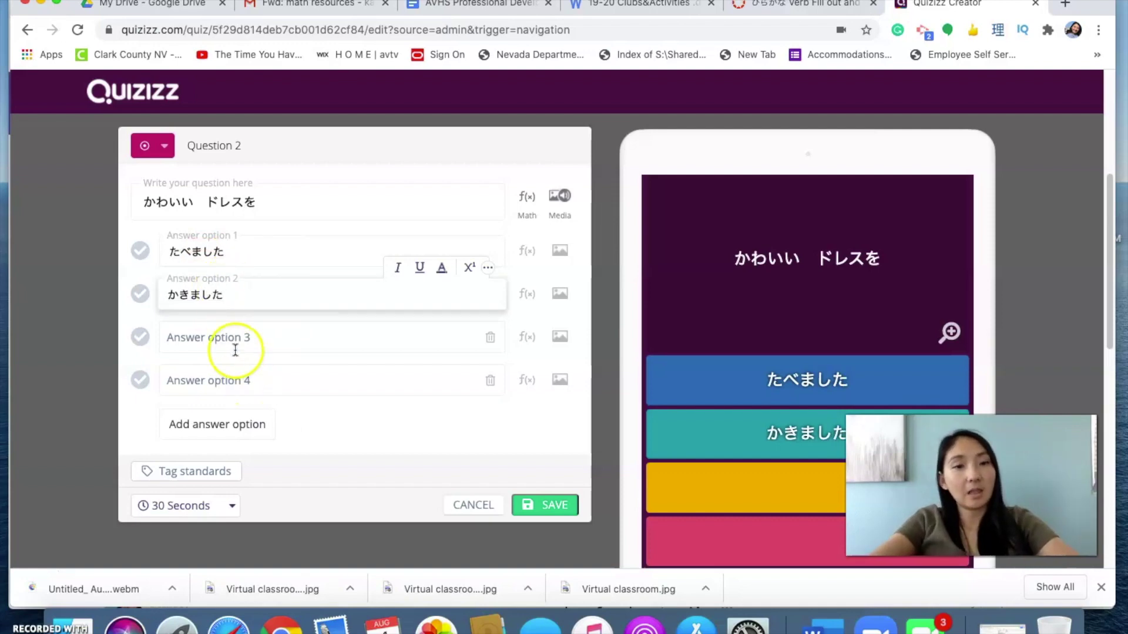
{"action": "type", "text": "かいました"}
{"action": "left_click", "coordinate": [262, 334]}
{"action": "left_click", "coordinate": [262, 378]}
{"action": "type", "text": "あそび"}
{"action": "type", "text": "ました"}
{"action": "key", "text": "Return"}
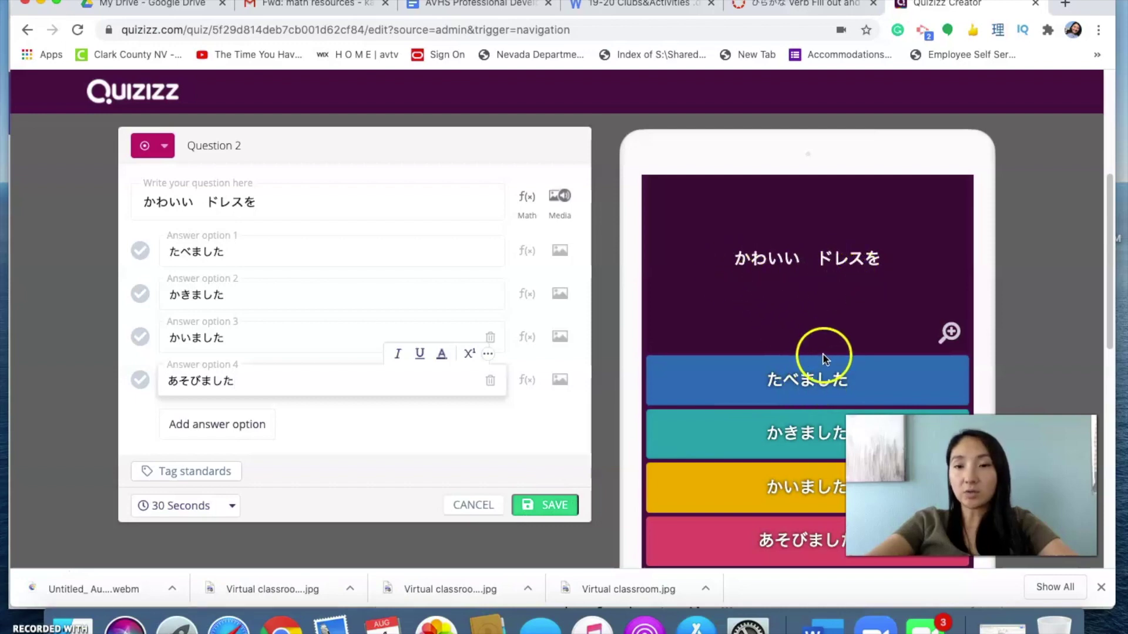
Mark "かいました" as the correct answer of question 2 and save the question.
{"action": "left_click", "coordinate": [141, 336]}
{"action": "left_click", "coordinate": [535, 508]}
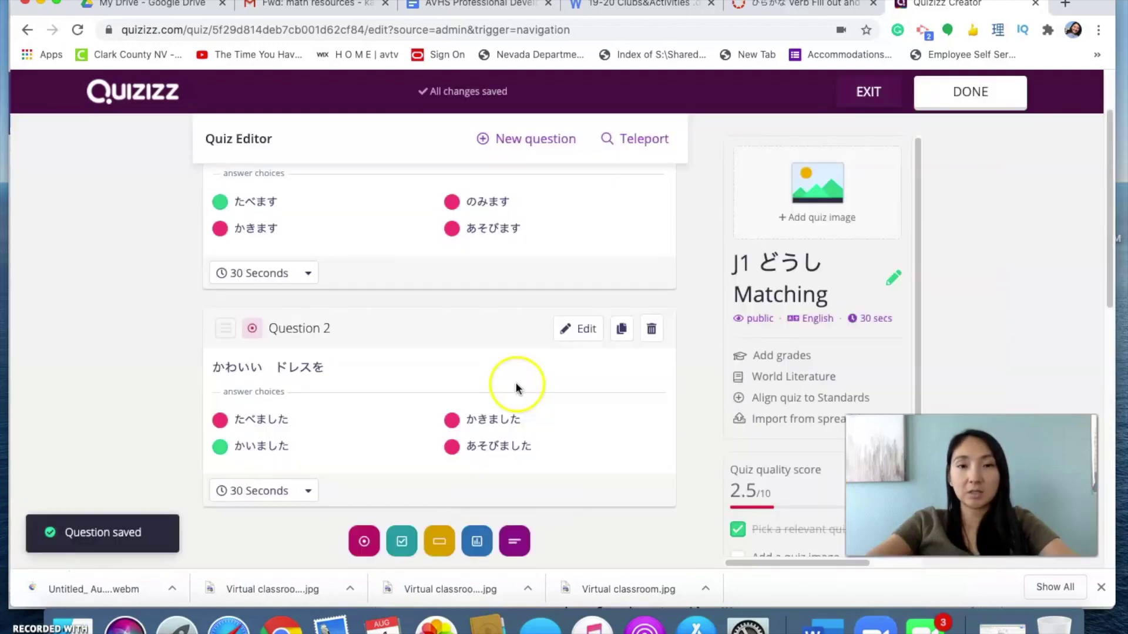
{"action": "scroll", "coordinate": [516, 388], "scroll_direction": "down", "scroll_amount": 5}
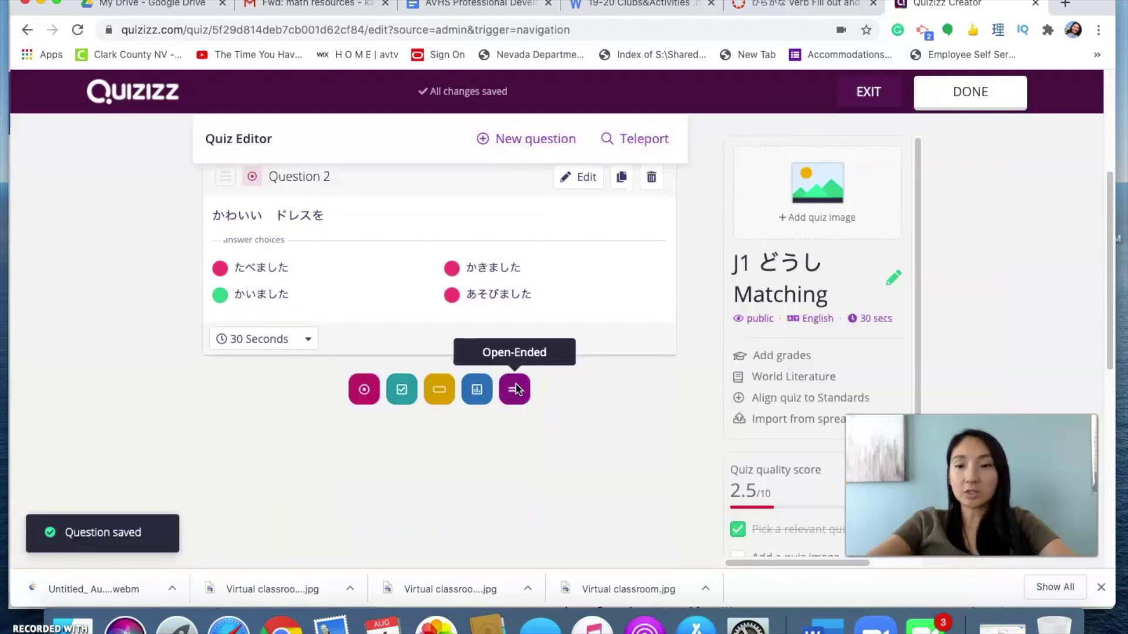
{"action": "scroll", "coordinate": [514, 388], "scroll_direction": "up", "scroll_amount": 6}
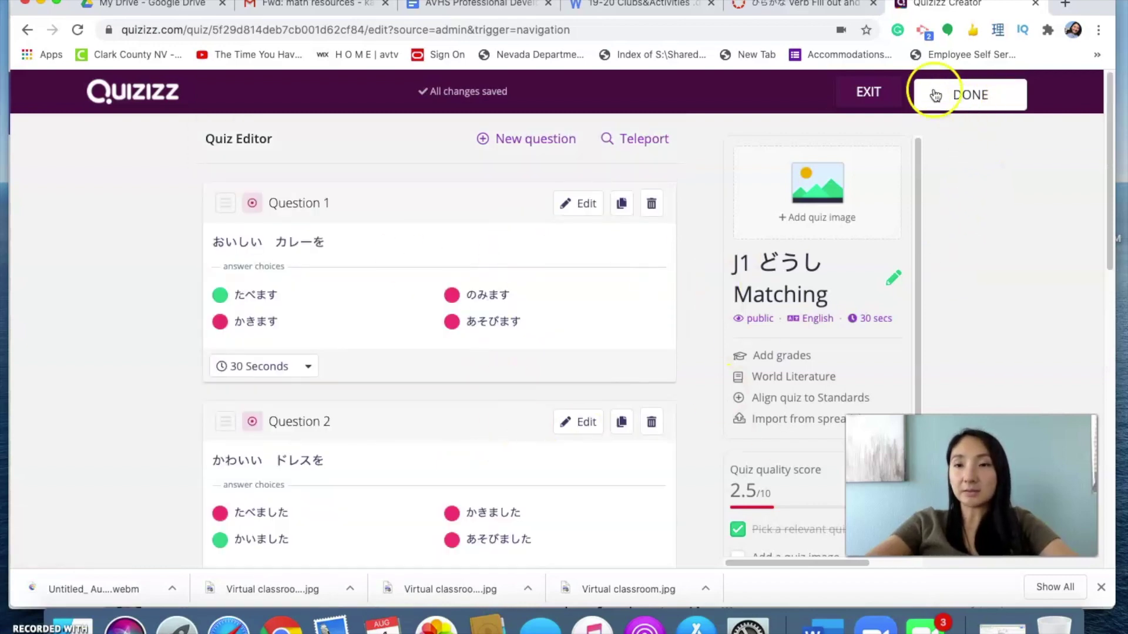
Finish editing the quiz and set its language to Japanese in the quiz details.
{"action": "left_click", "coordinate": [978, 94]}
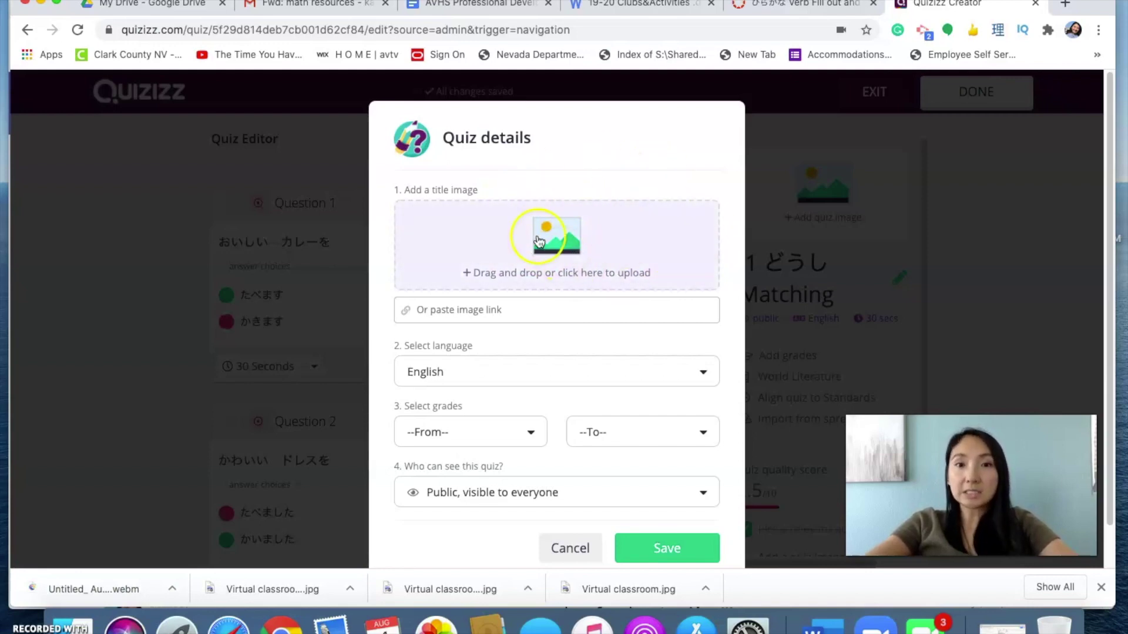
{"action": "scroll", "coordinate": [479, 368], "scroll_direction": "down", "scroll_amount": 2}
{"action": "left_click", "coordinate": [480, 327]}
{"action": "scroll", "coordinate": [485, 394], "scroll_direction": "down", "scroll_amount": 15}
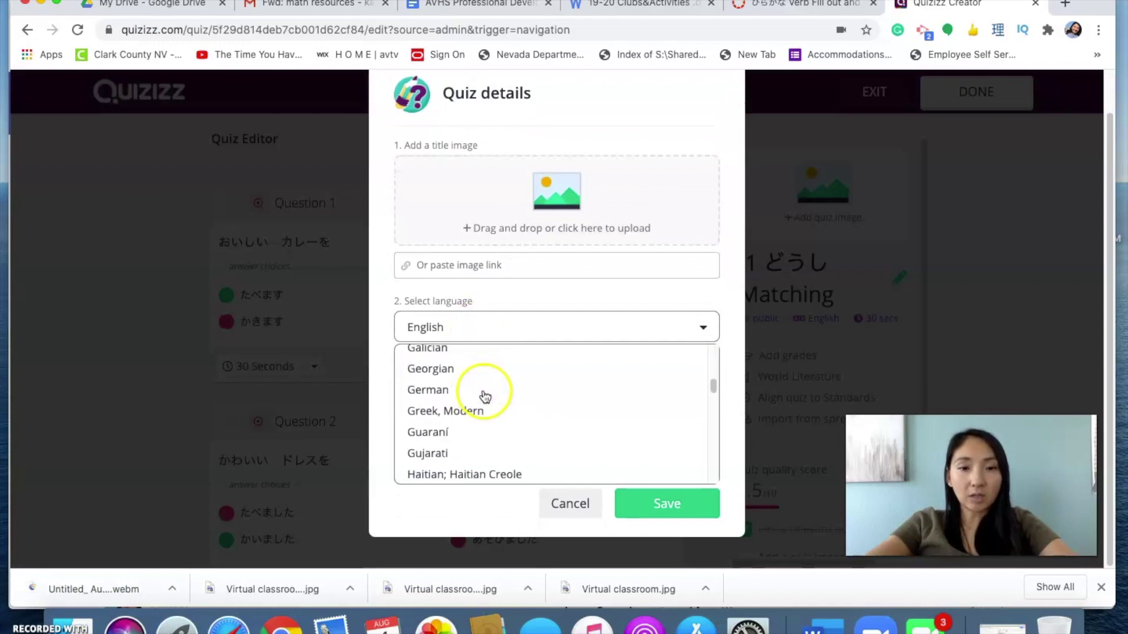
{"action": "scroll", "coordinate": [485, 398], "scroll_direction": "down", "scroll_amount": 5}
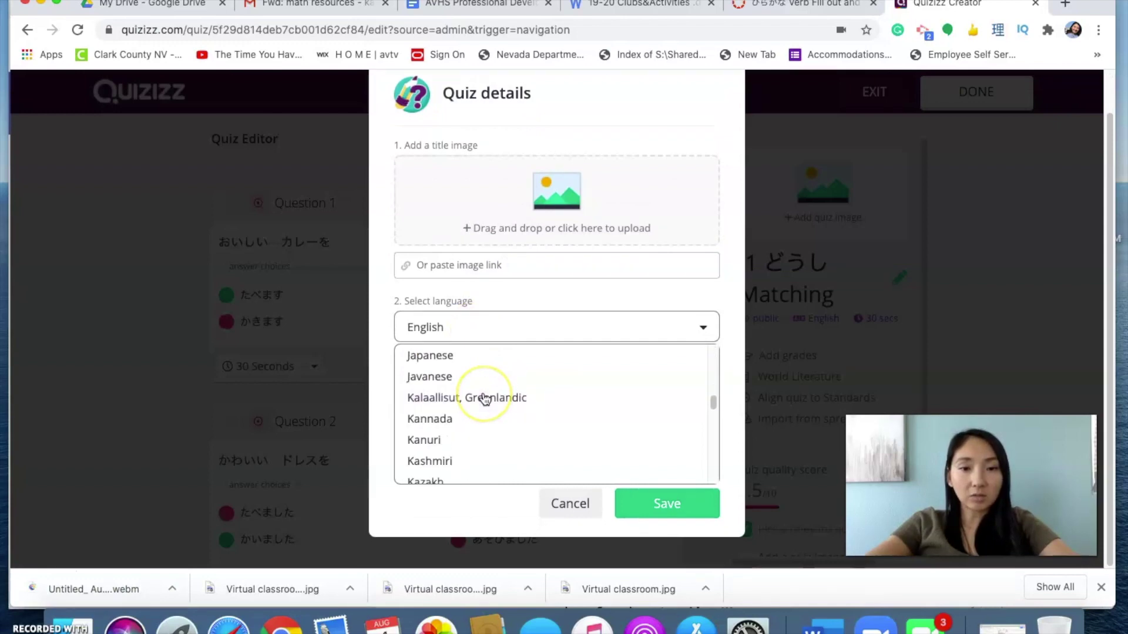
{"action": "left_click", "coordinate": [465, 361]}
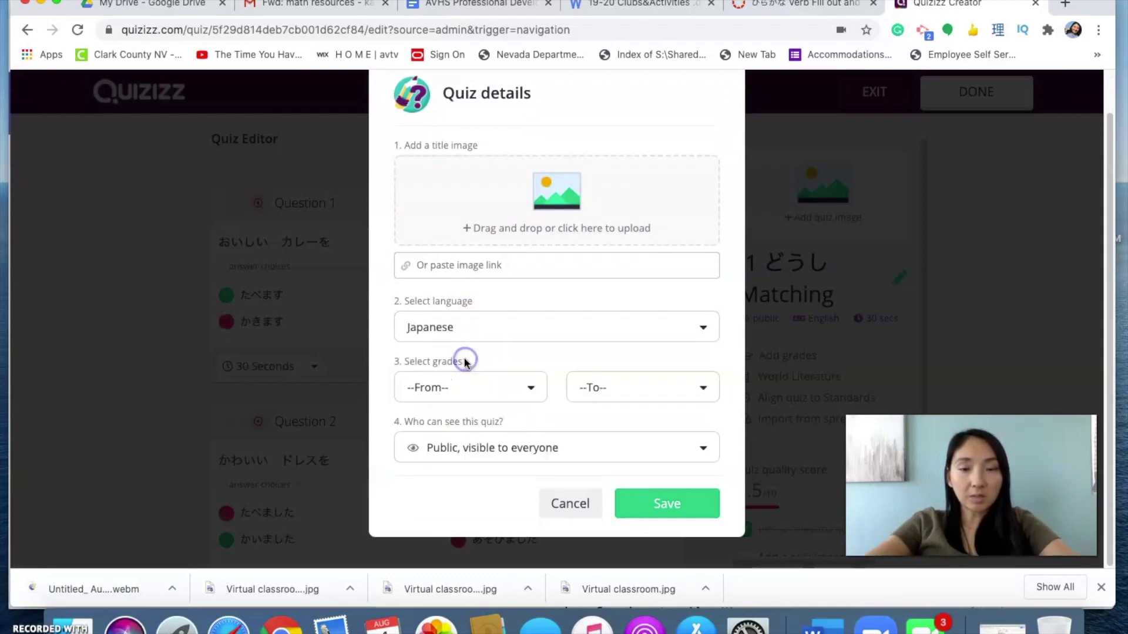
Set the quiz's grade range from 9th to 12th.
{"action": "left_click", "coordinate": [521, 394]}
{"action": "scroll", "coordinate": [503, 453], "scroll_direction": "down", "scroll_amount": 5}
{"action": "left_click", "coordinate": [475, 422]}
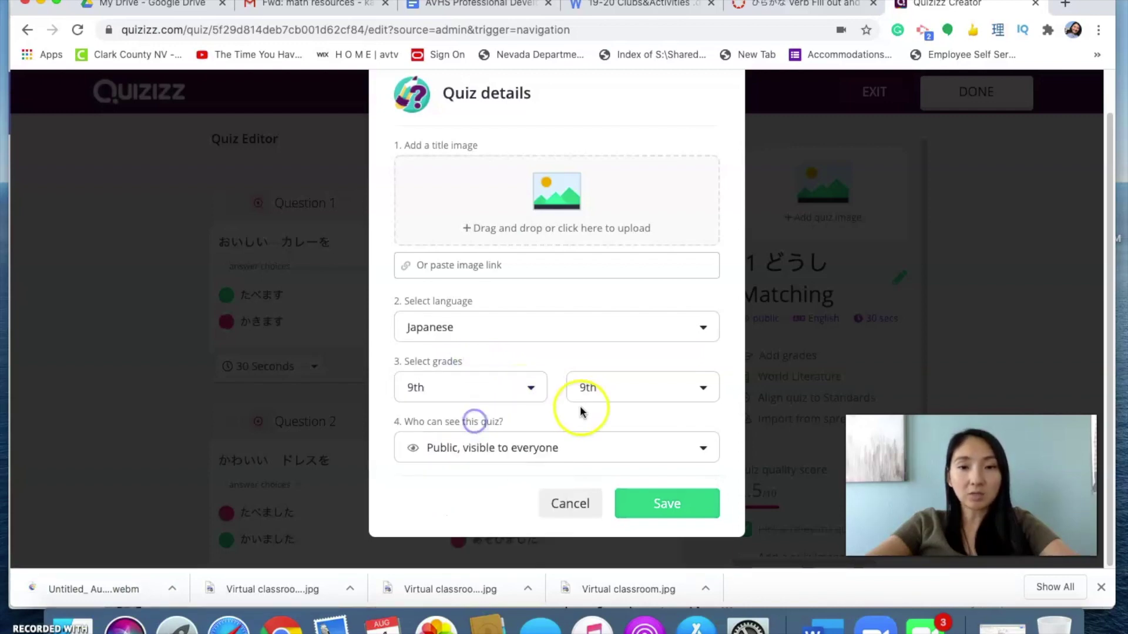
{"action": "left_click", "coordinate": [594, 394]}
{"action": "scroll", "coordinate": [624, 496], "scroll_direction": "down", "scroll_amount": 5}
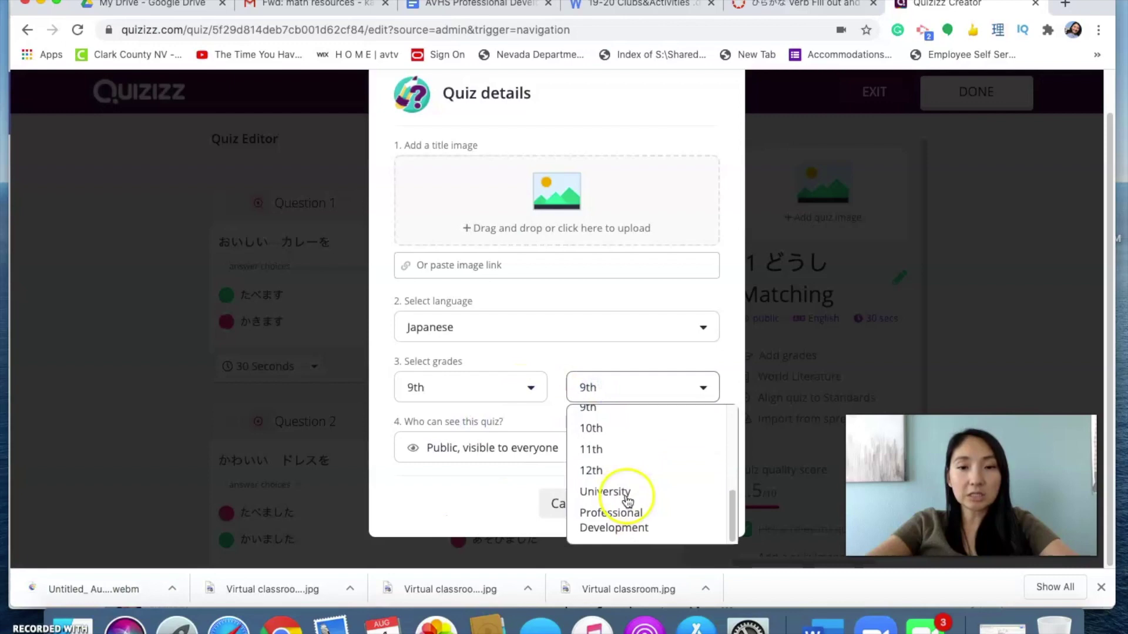
{"action": "left_click", "coordinate": [611, 469]}
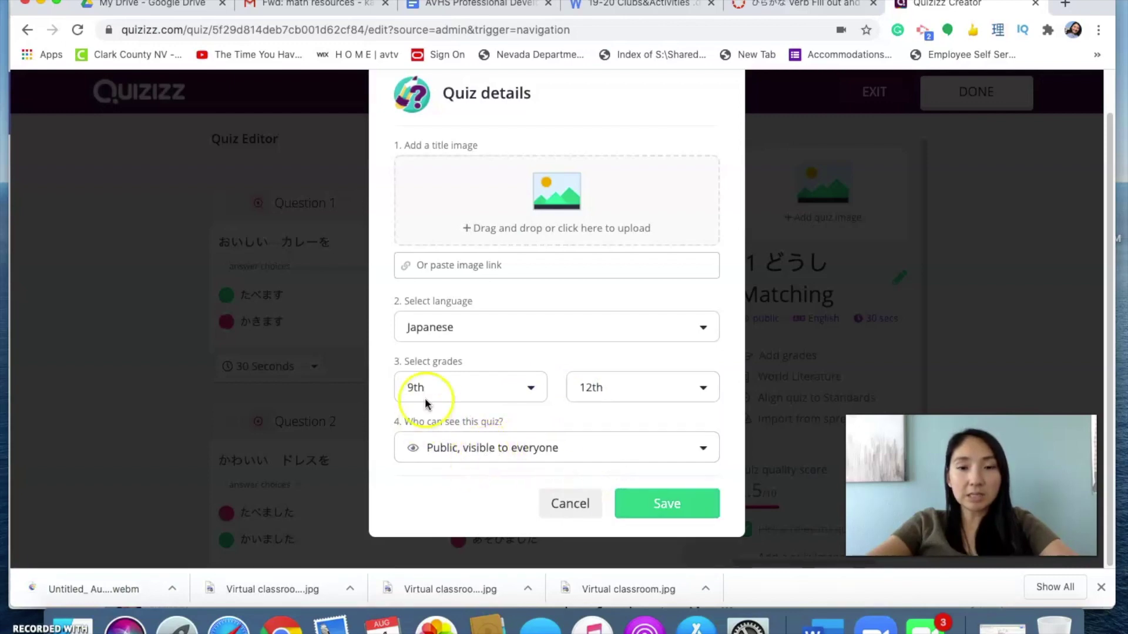
Check the visibility options, keep the quiz public for everyone, and save the quiz details.
{"action": "left_click", "coordinate": [500, 452]}
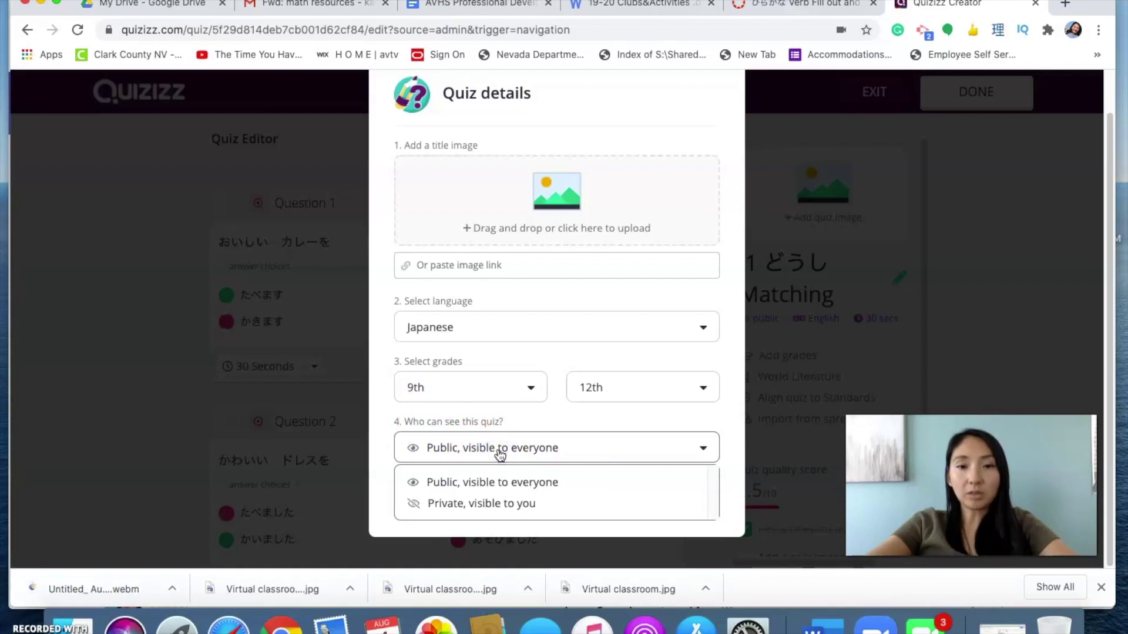
{"action": "left_click", "coordinate": [493, 451]}
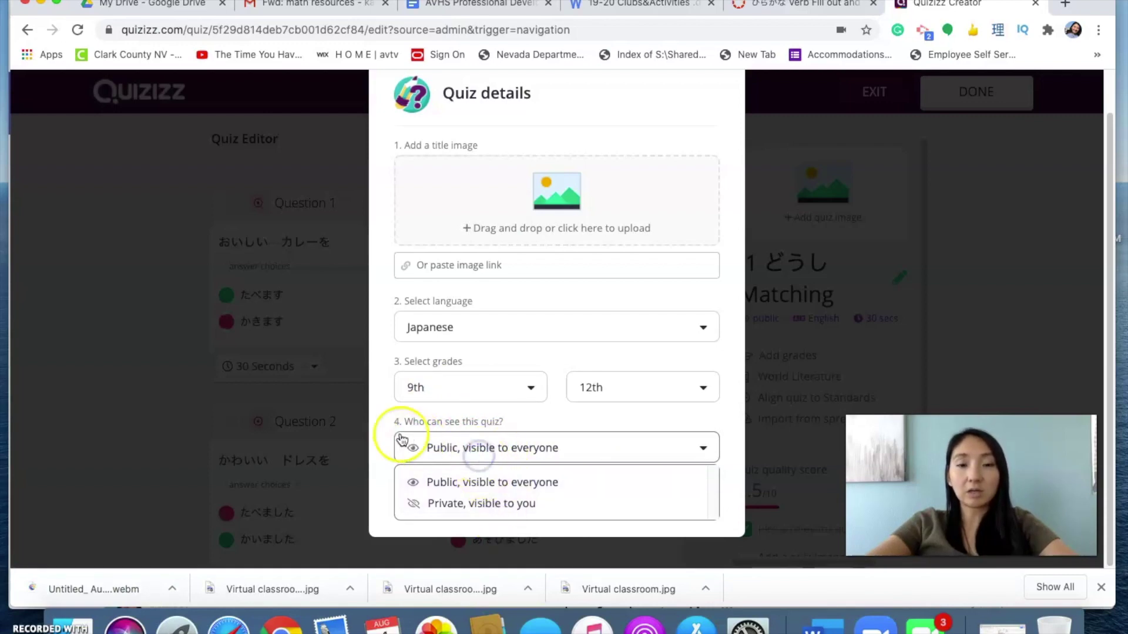
{"action": "left_click", "coordinate": [378, 434]}
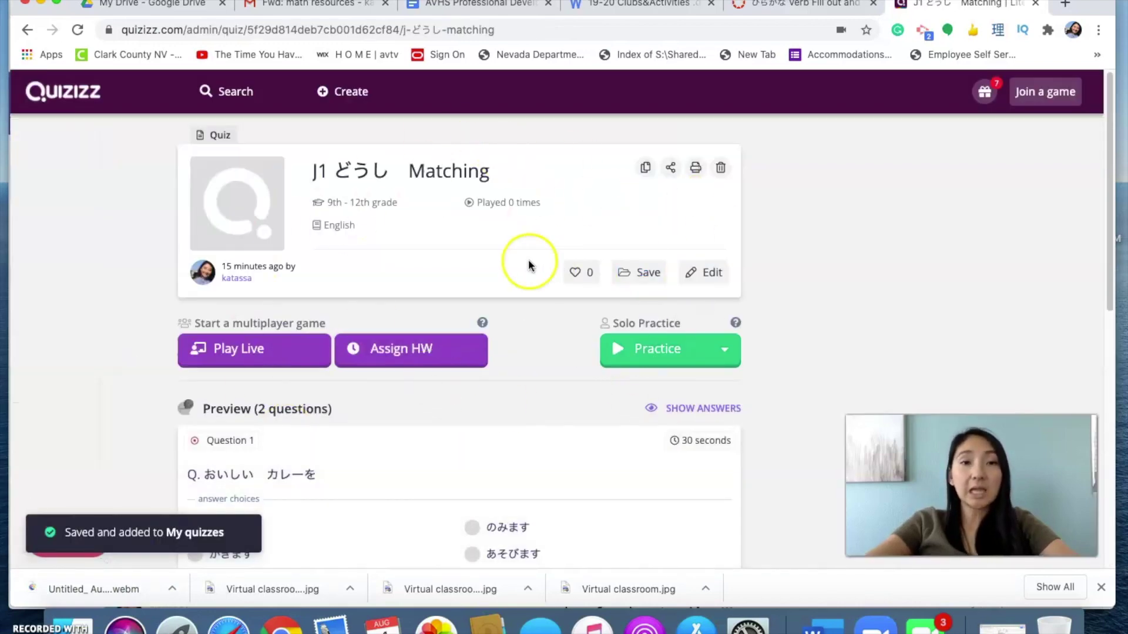
Look over the saved quiz's question preview and start playing it as a solo practice quiz.
{"action": "scroll", "coordinate": [188, 235], "scroll_direction": "down", "scroll_amount": 7}
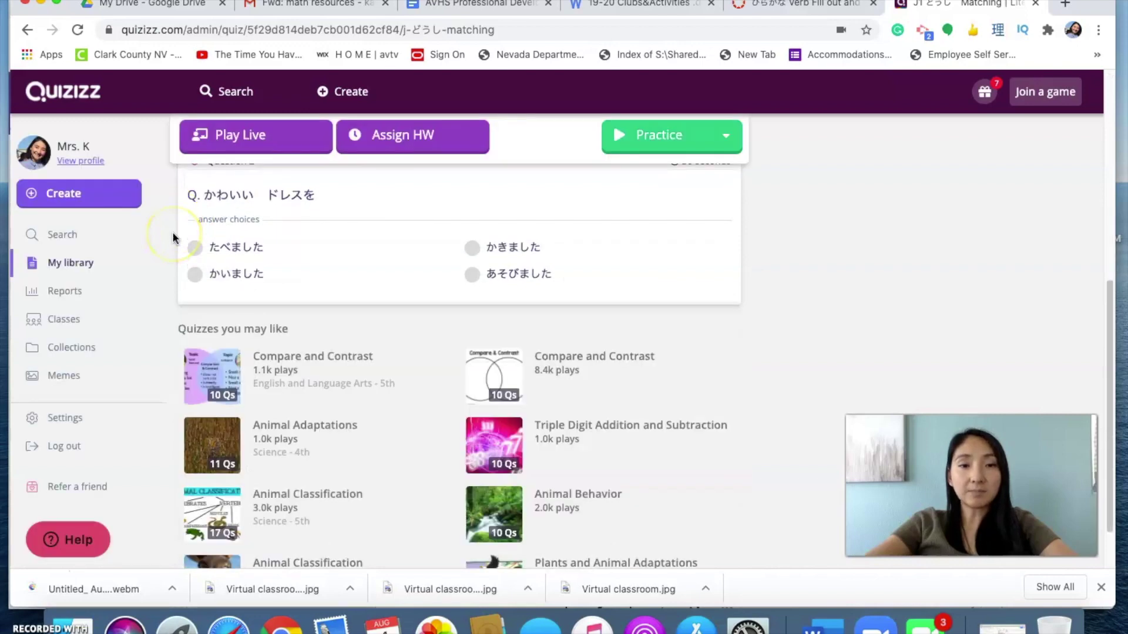
{"action": "scroll", "coordinate": [174, 235], "scroll_direction": "up", "scroll_amount": 5}
{"action": "scroll", "coordinate": [173, 237], "scroll_direction": "up", "scroll_amount": 3}
{"action": "scroll", "coordinate": [173, 237], "scroll_direction": "down", "scroll_amount": 5}
{"action": "scroll", "coordinate": [172, 237], "scroll_direction": "up", "scroll_amount": 4}
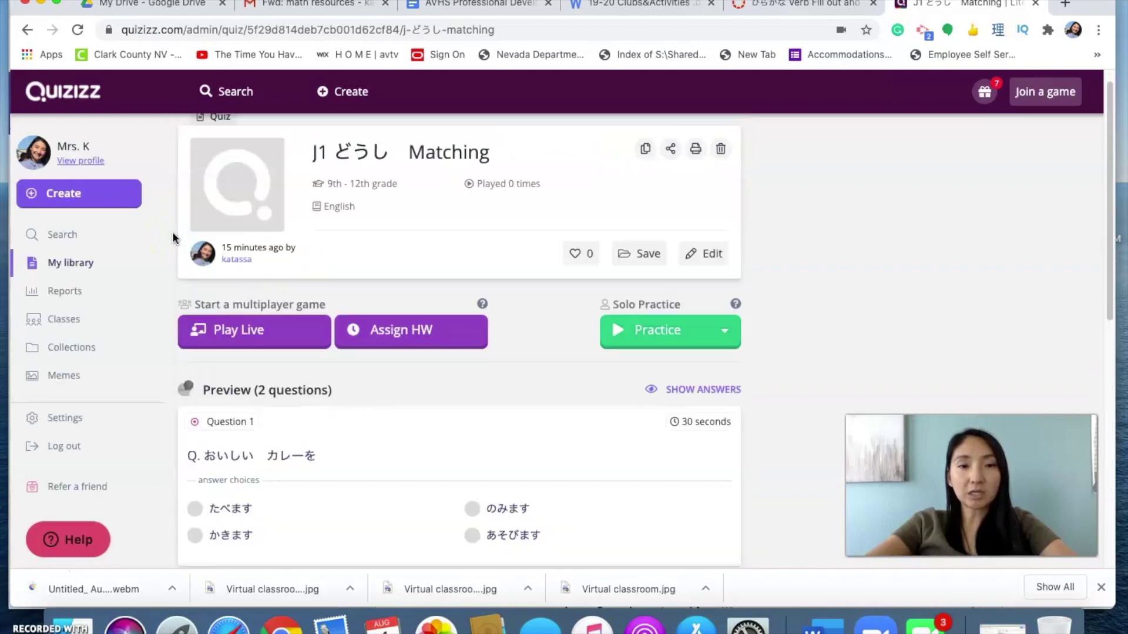
{"action": "scroll", "coordinate": [172, 231], "scroll_direction": "up", "scroll_amount": 1}
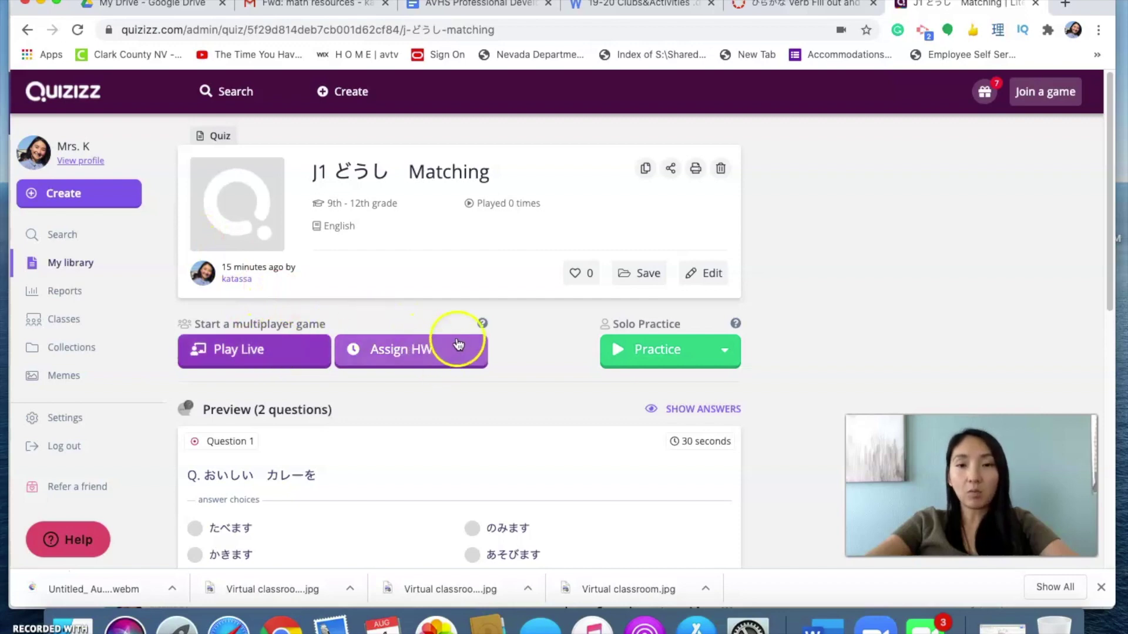
{"action": "left_click", "coordinate": [673, 352]}
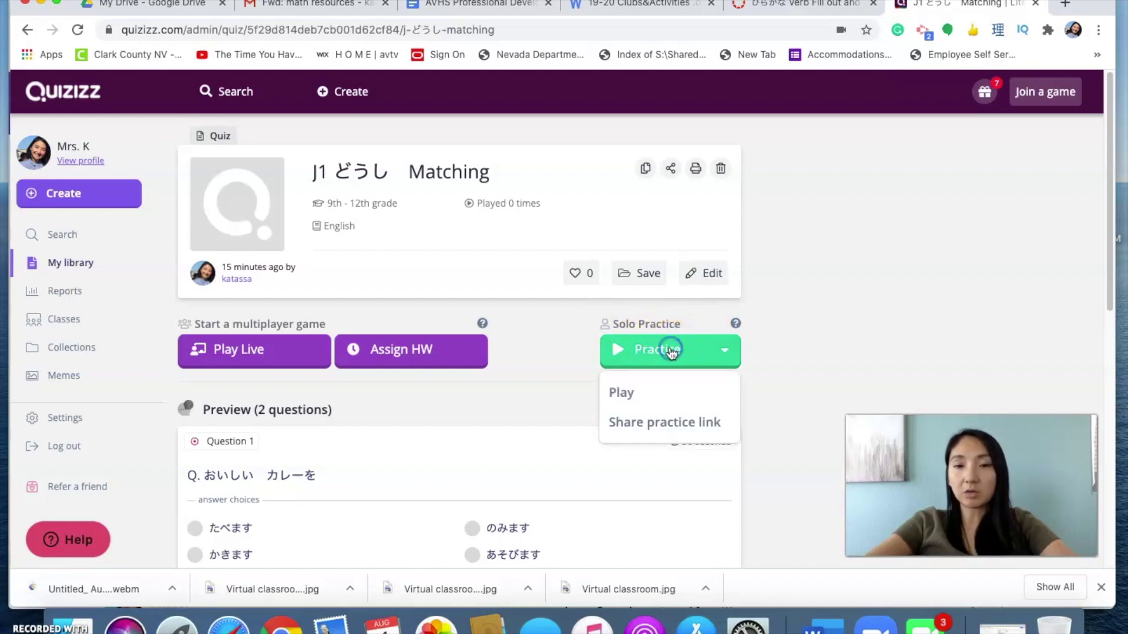
{"action": "left_click", "coordinate": [653, 391]}
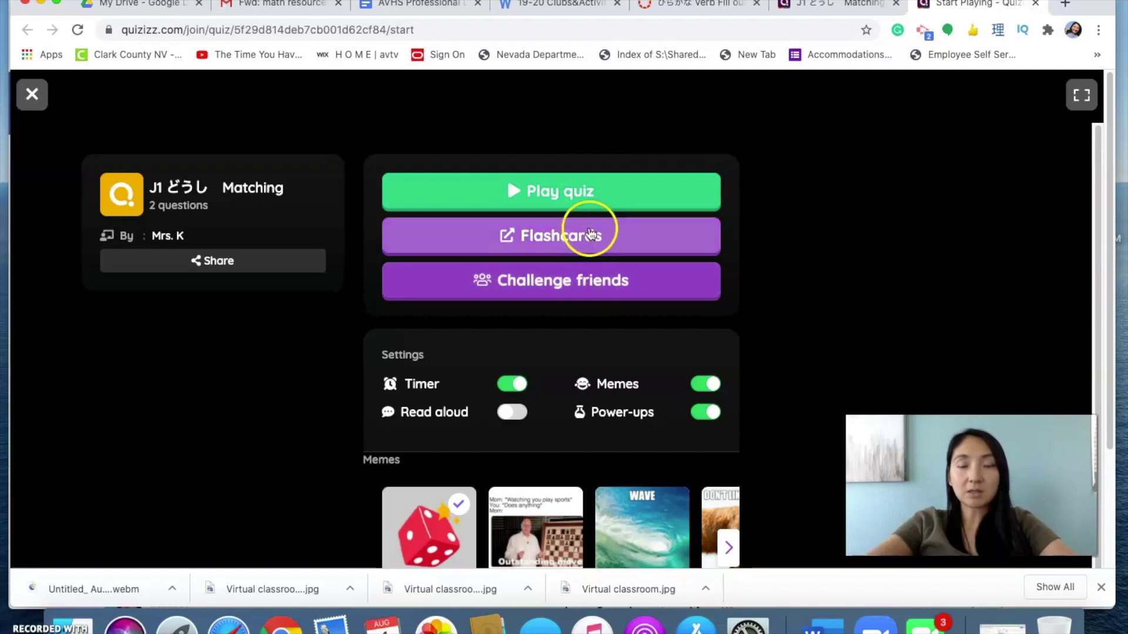
{"action": "left_click", "coordinate": [549, 191]}
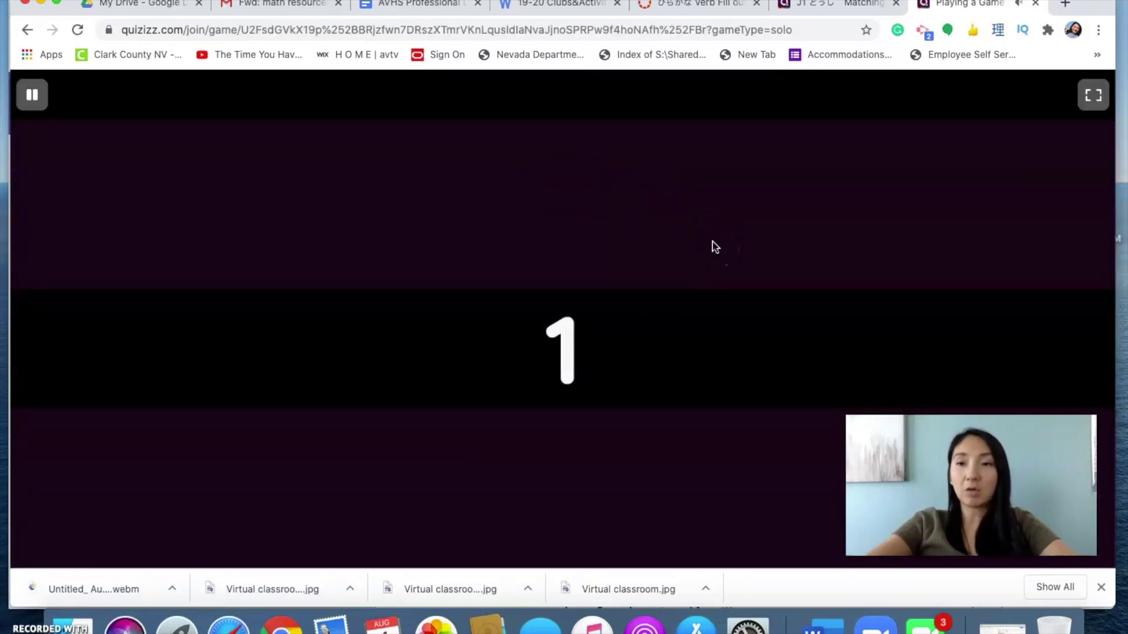
Answer the practice questions with "かいました" for "かわいい ドレスを" and "たべます" for "おいしい カレーを".
{"action": "left_click", "coordinate": [679, 268]}
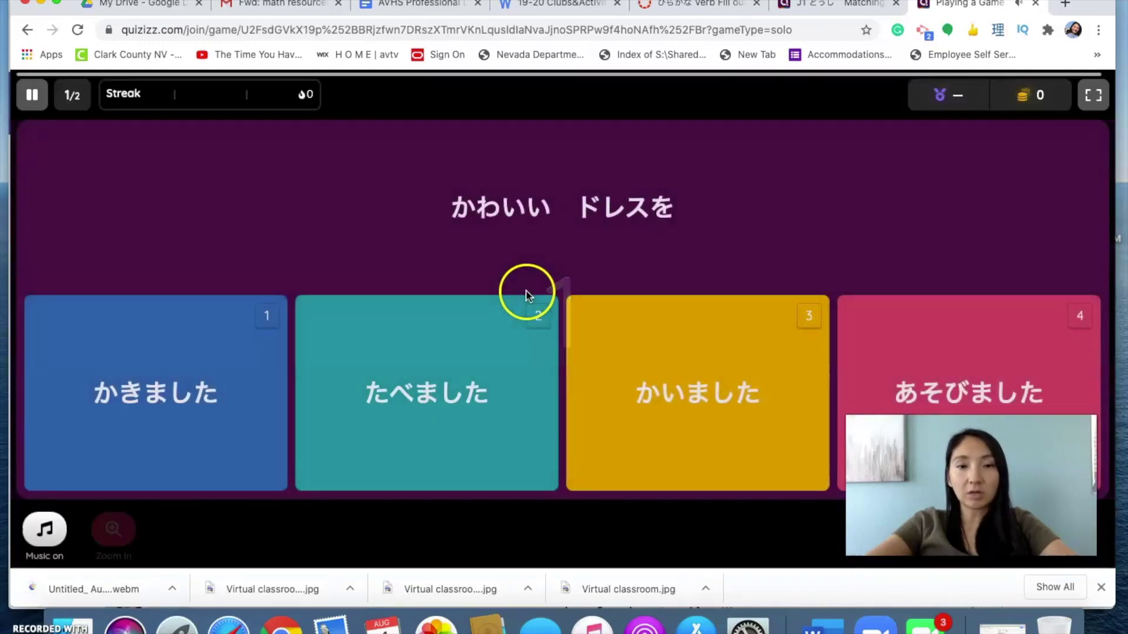
{"action": "left_click", "coordinate": [689, 366]}
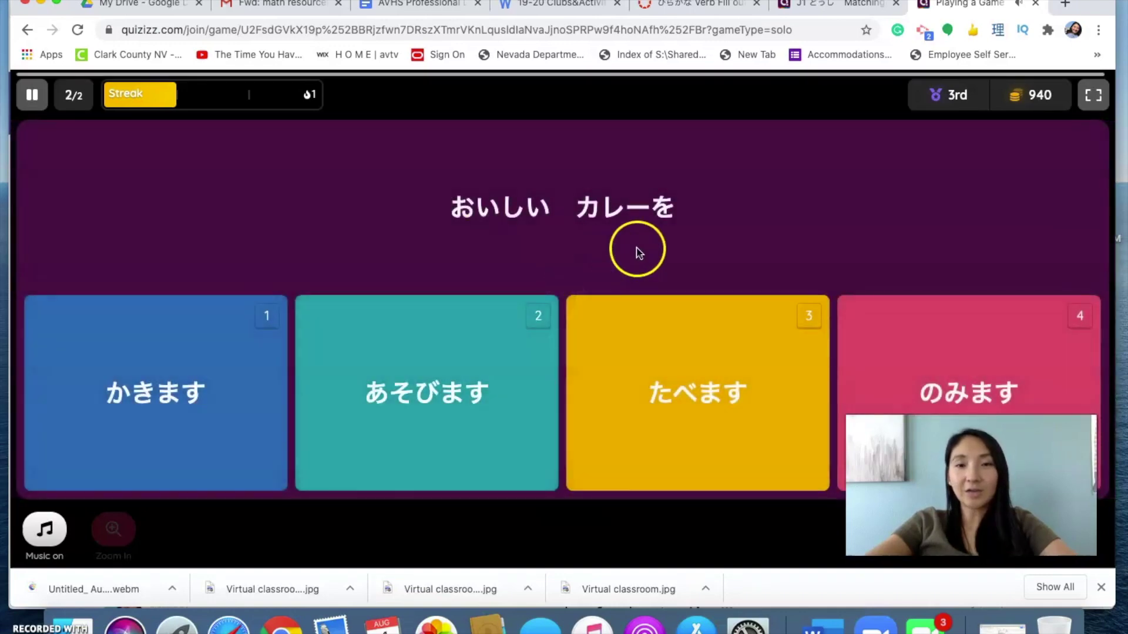
{"action": "left_click", "coordinate": [769, 360]}
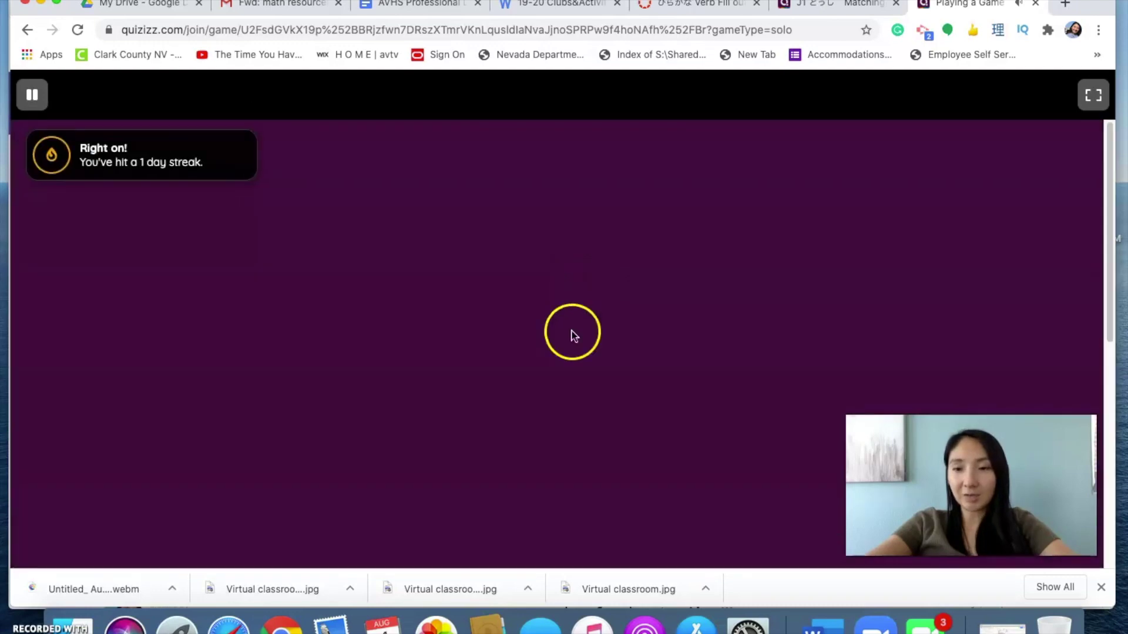
Review the practice game's summary, performance stats and question list, and close the practice page.
{"action": "scroll", "coordinate": [597, 359], "scroll_direction": "down", "scroll_amount": 2}
{"action": "scroll", "coordinate": [597, 359], "scroll_direction": "up", "scroll_amount": 2}
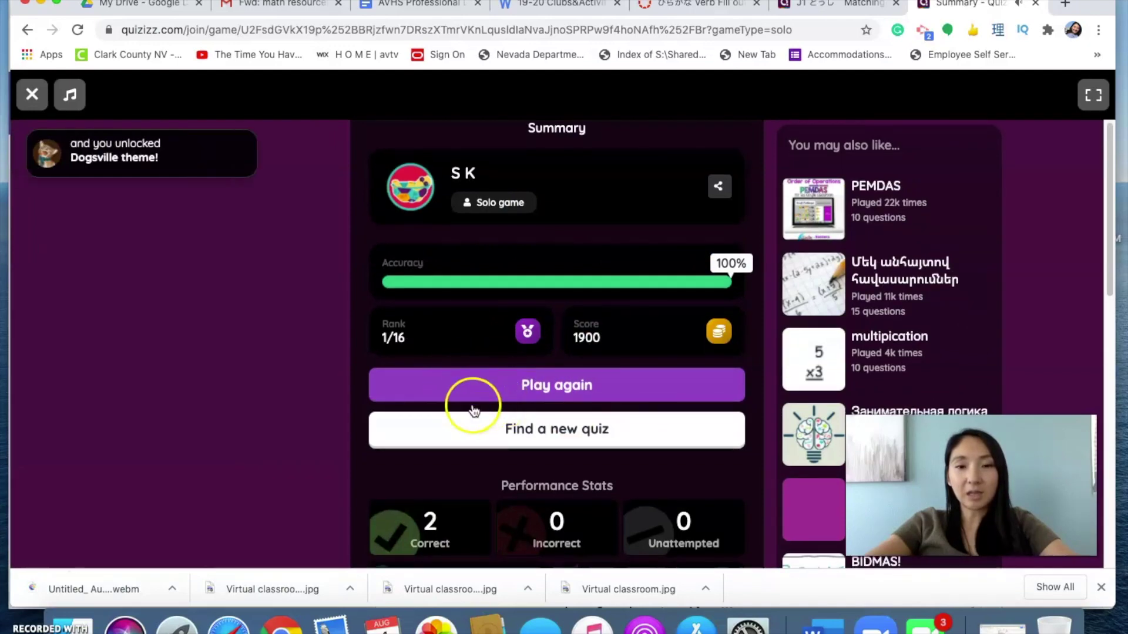
{"action": "scroll", "coordinate": [470, 403], "scroll_direction": "down", "scroll_amount": 10}
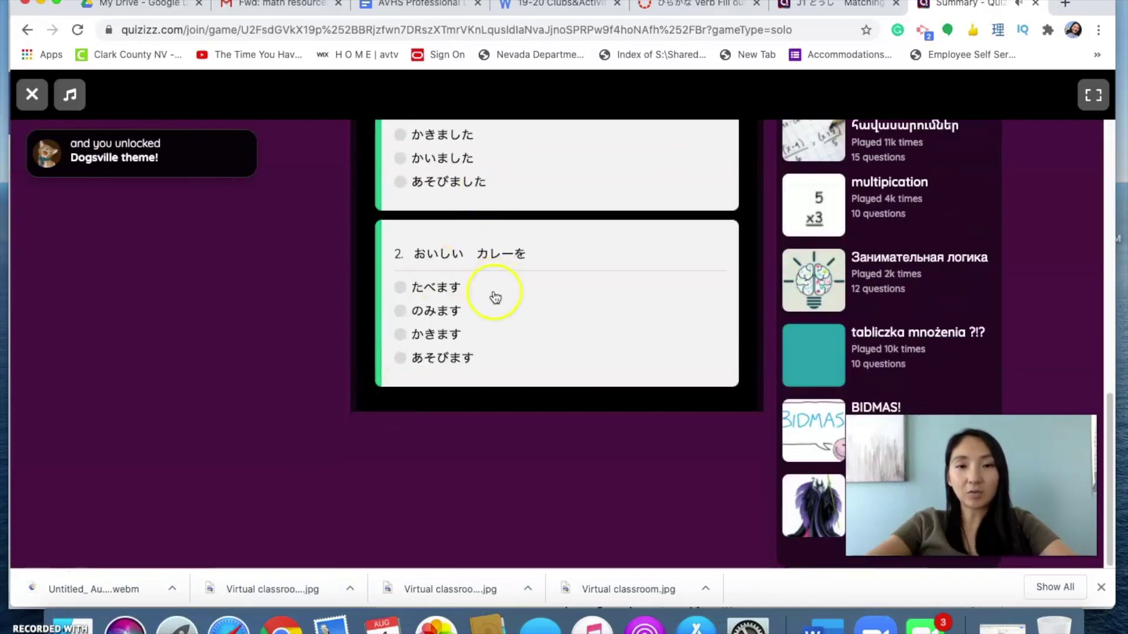
{"action": "scroll", "coordinate": [505, 305], "scroll_direction": "up", "scroll_amount": 3}
{"action": "scroll", "coordinate": [698, 316], "scroll_direction": "up", "scroll_amount": 8}
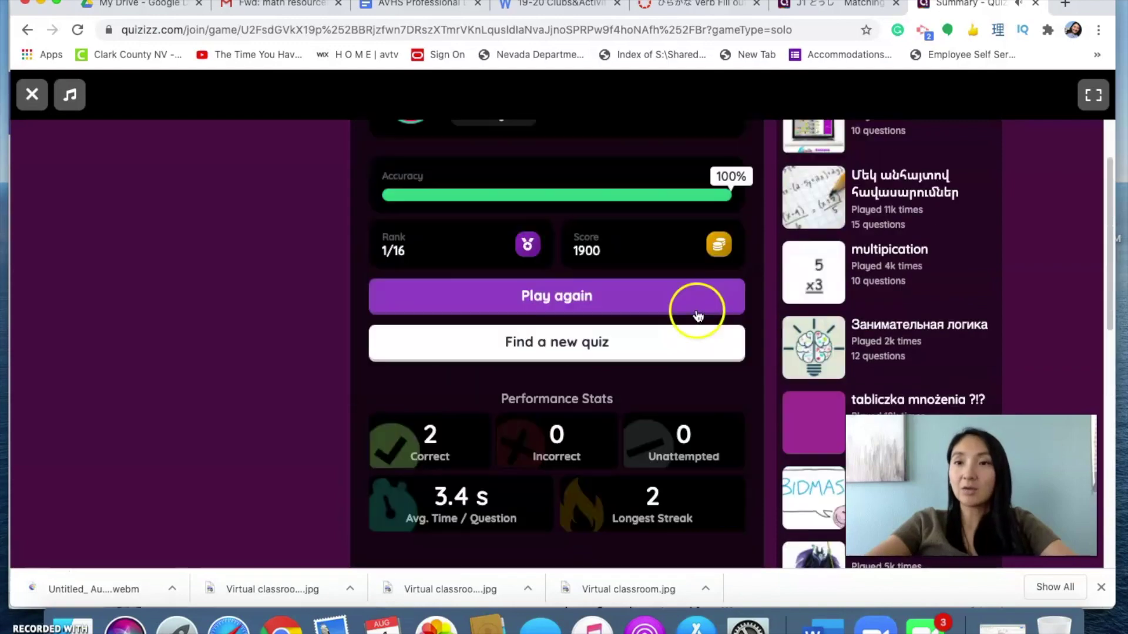
{"action": "left_click", "coordinate": [1037, 5]}
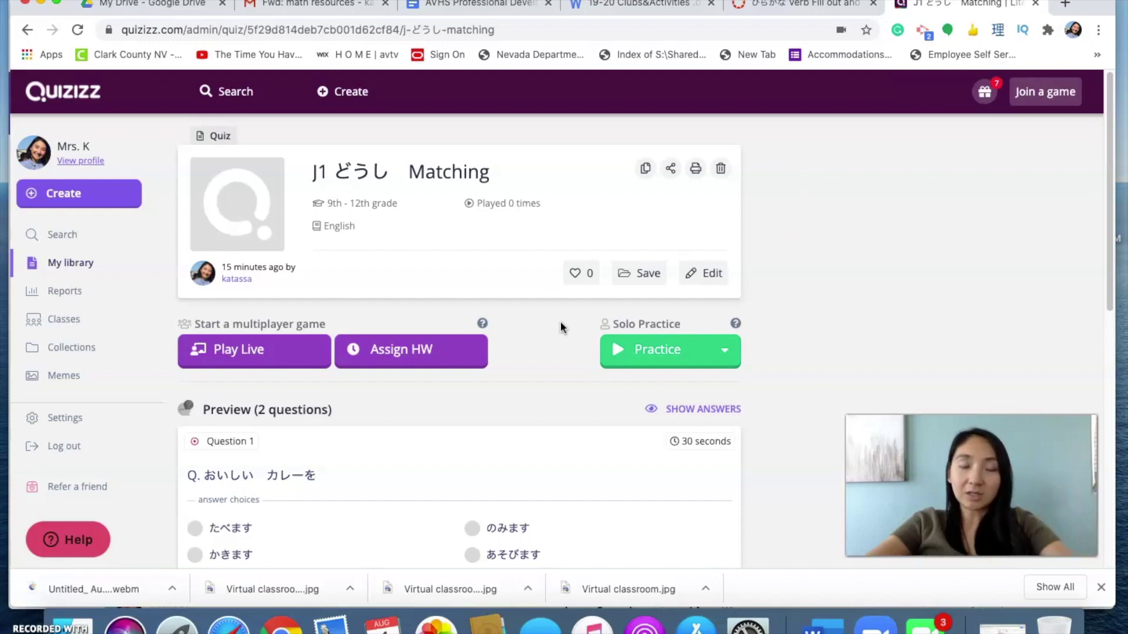
Open a live game of the quiz in Classic mode, view its waiting page, and return to the game setup.
{"action": "left_click", "coordinate": [259, 357]}
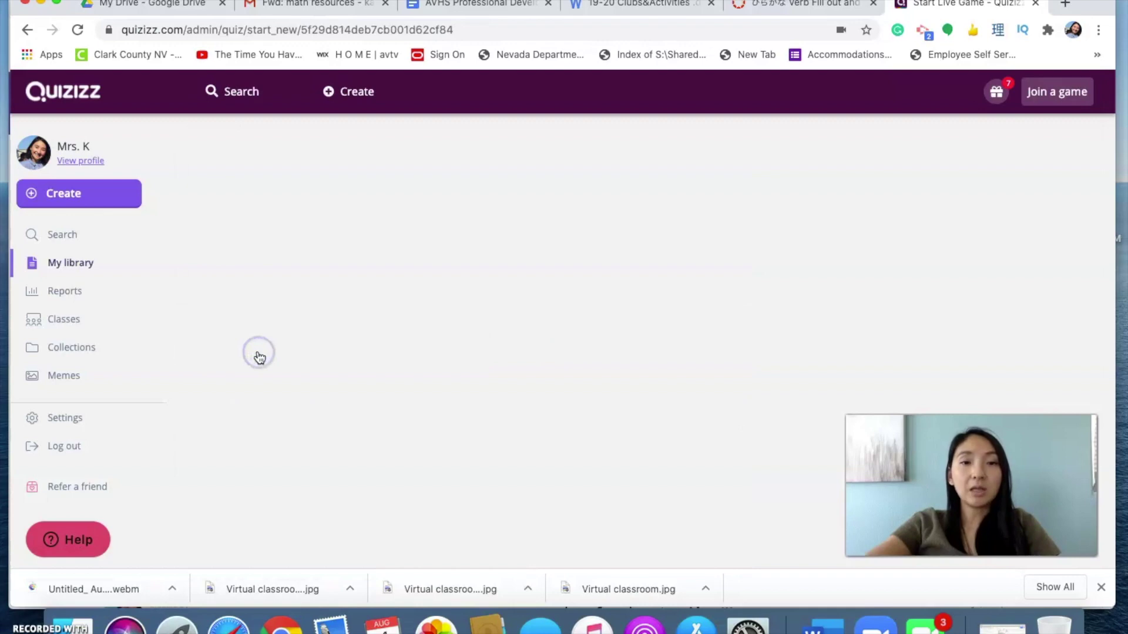
{"action": "left_click", "coordinate": [581, 249]}
{"action": "left_click", "coordinate": [600, 244]}
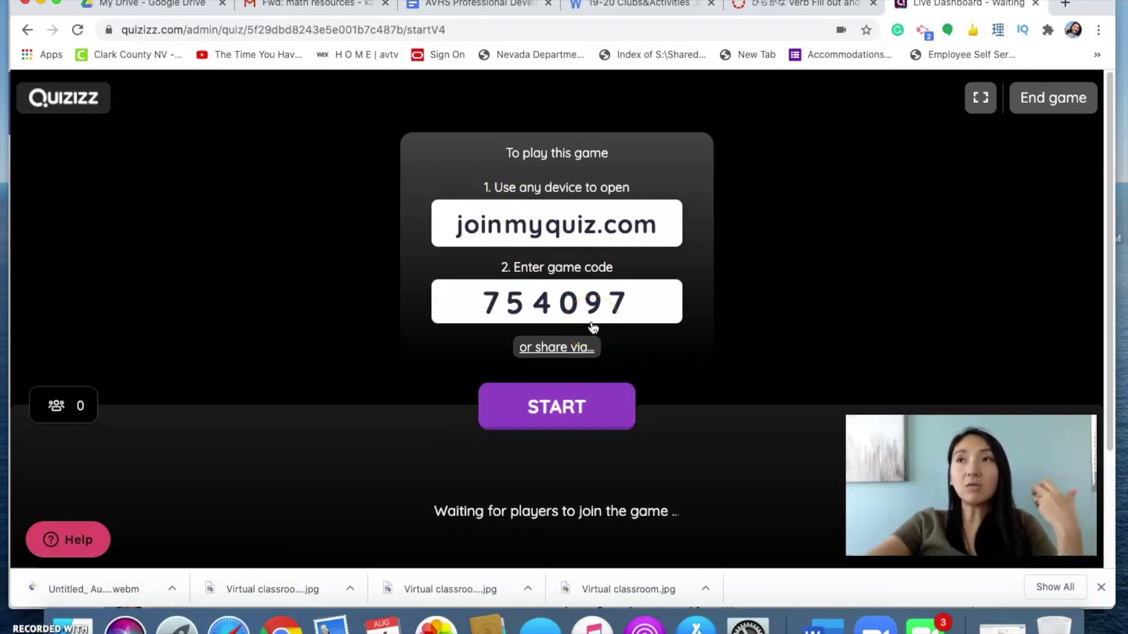
{"action": "scroll", "coordinate": [677, 372], "scroll_direction": "down", "scroll_amount": 2}
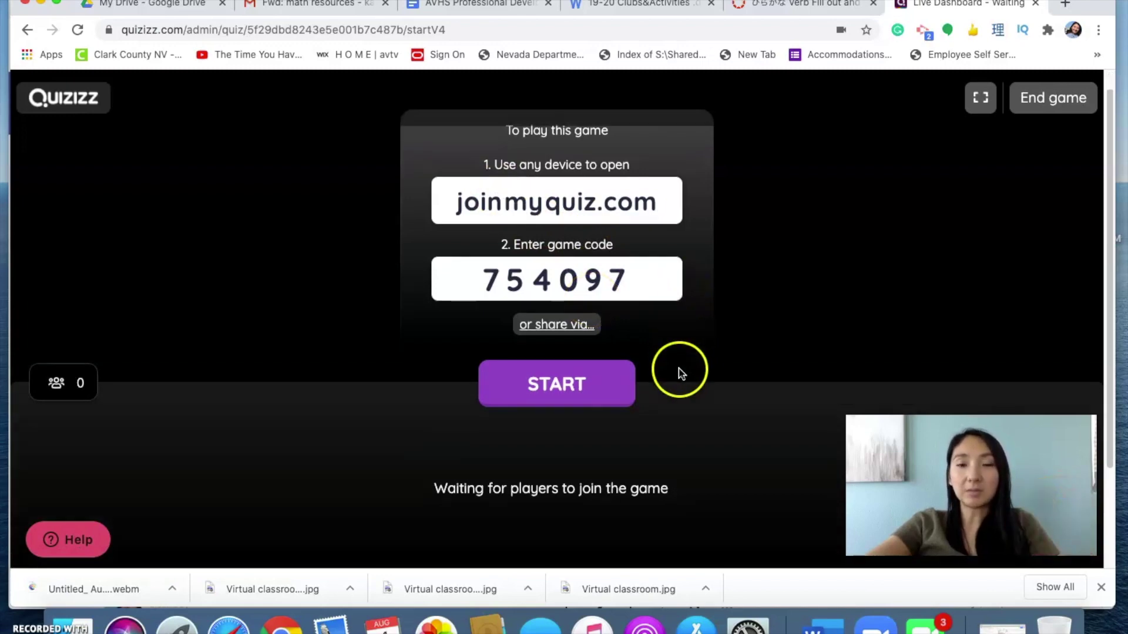
{"action": "scroll", "coordinate": [270, 429], "scroll_direction": "down", "scroll_amount": 1}
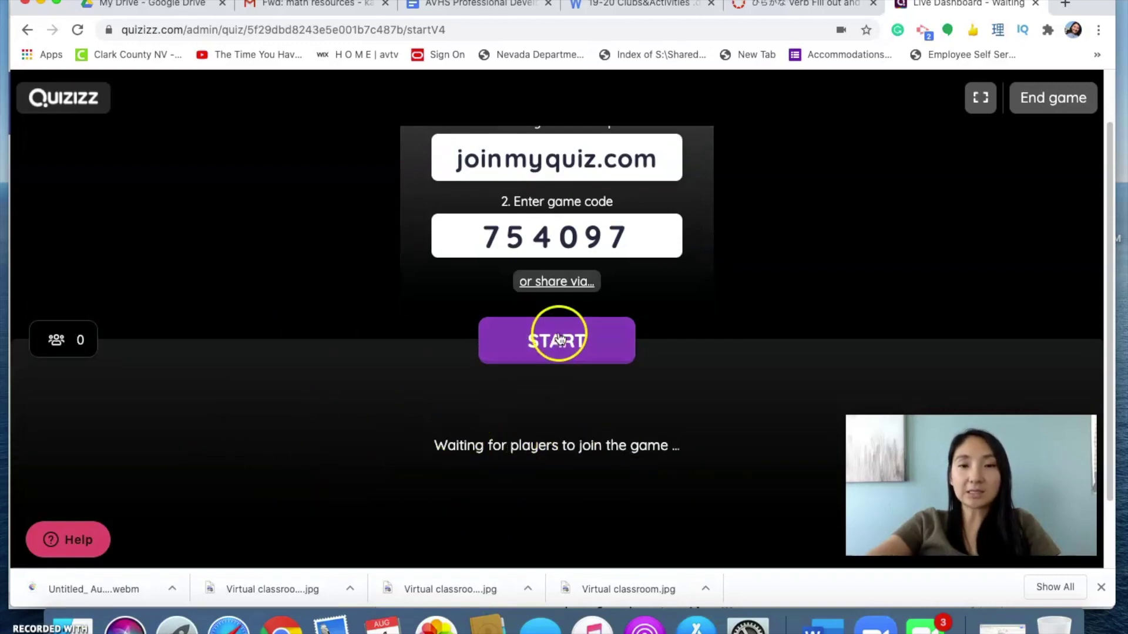
{"action": "left_click", "coordinate": [26, 30]}
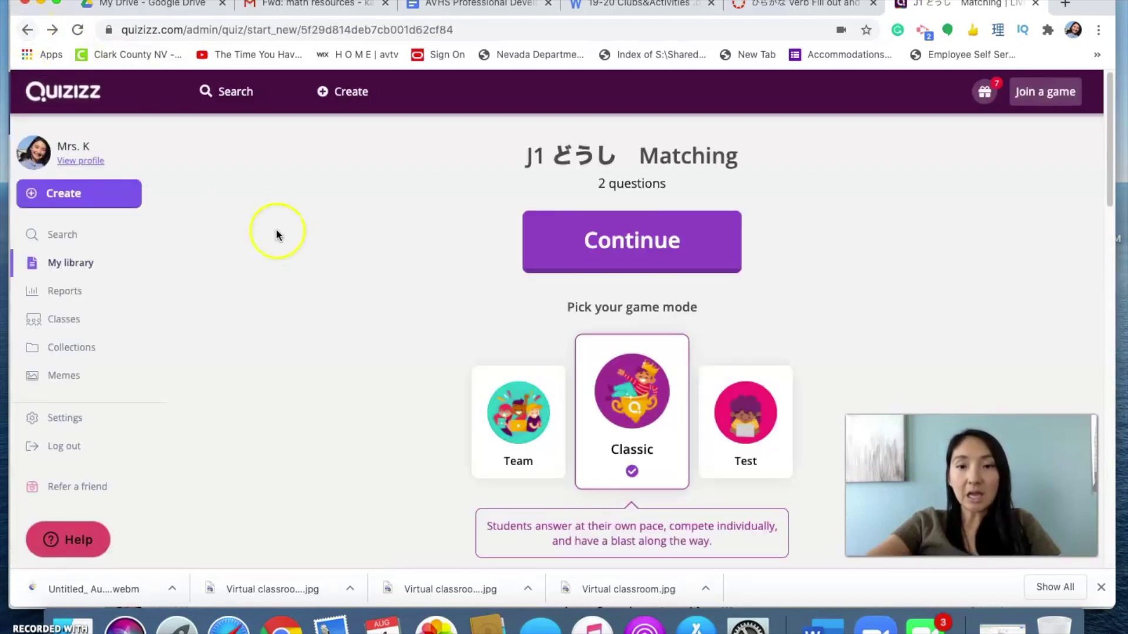
Compare the live game modes by selecting Test, Classic and finally Team.
{"action": "scroll", "coordinate": [282, 239], "scroll_direction": "down", "scroll_amount": 5}
{"action": "scroll", "coordinate": [278, 235], "scroll_direction": "up", "scroll_amount": 1}
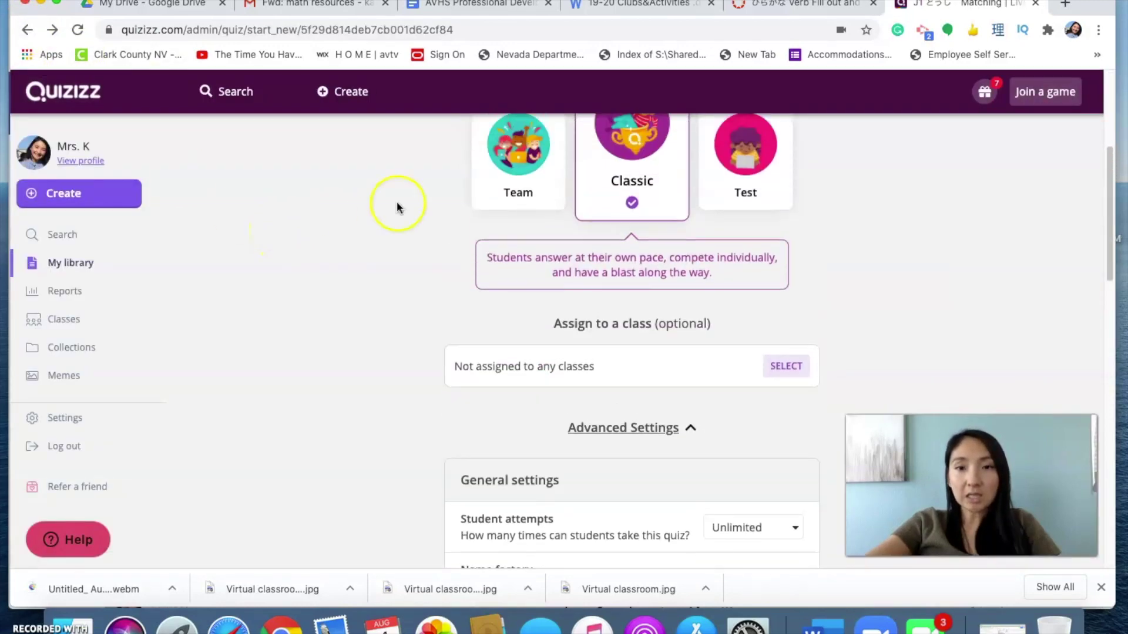
{"action": "left_click", "coordinate": [736, 179]}
{"action": "scroll", "coordinate": [431, 223], "scroll_direction": "up", "scroll_amount": 2}
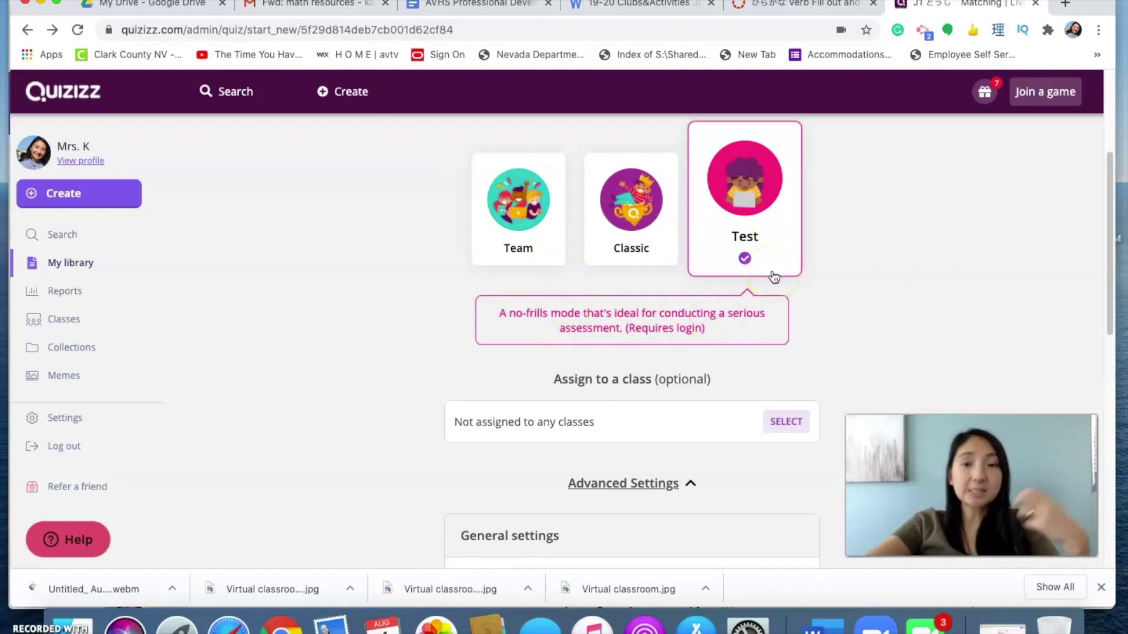
{"action": "left_click", "coordinate": [631, 243]}
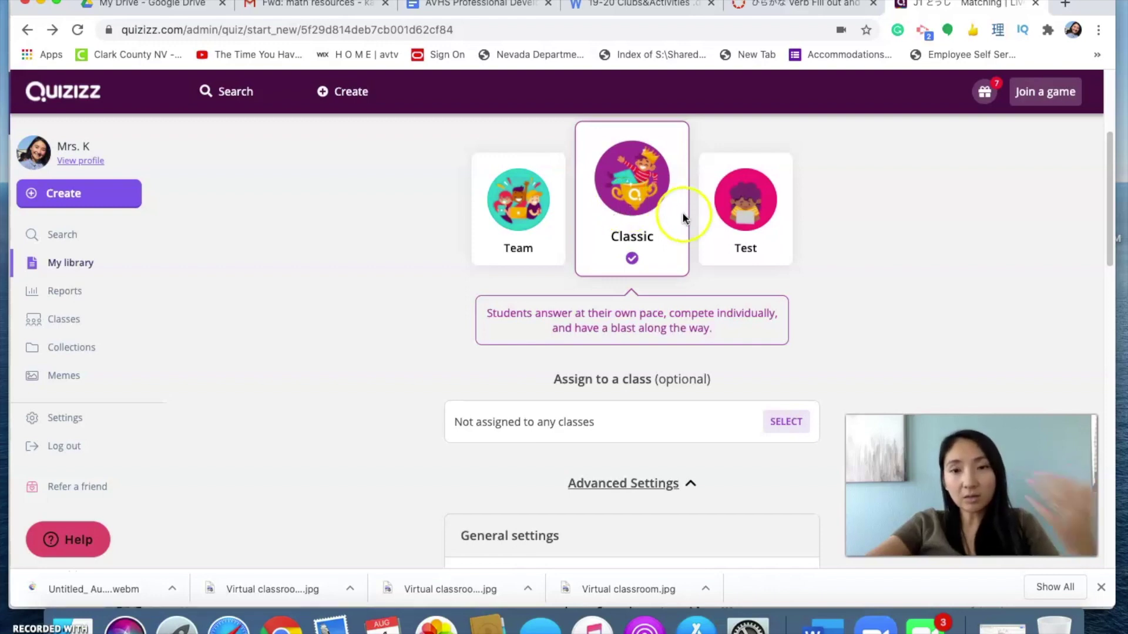
{"action": "left_click", "coordinate": [524, 220]}
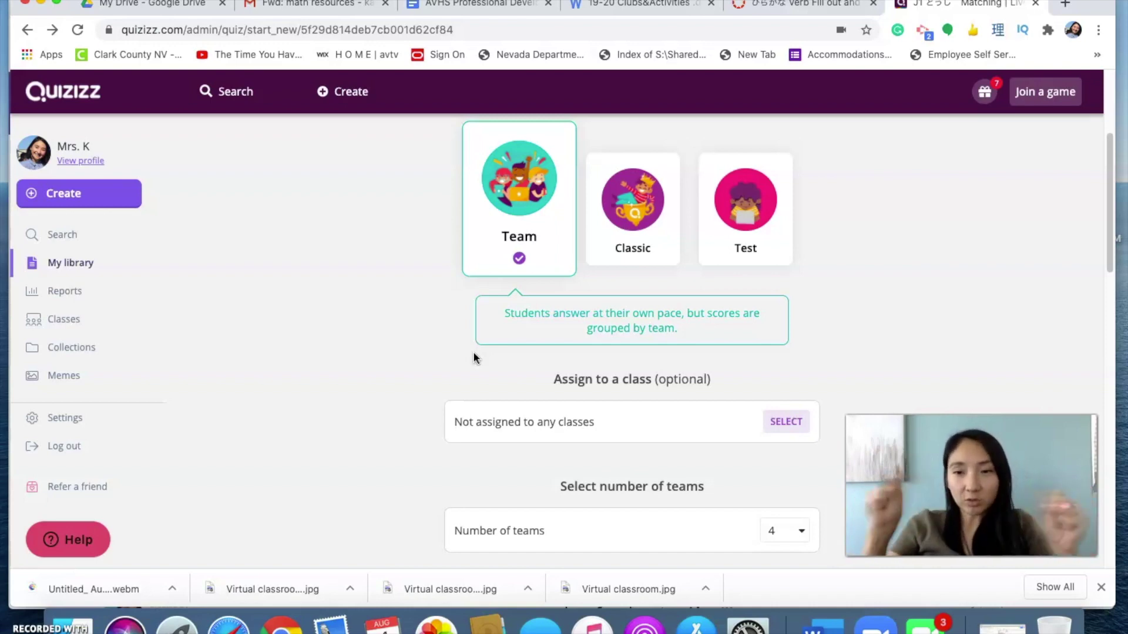
Review the Team mode's class assignment, number of teams, general settings and gameplay settings.
{"action": "scroll", "coordinate": [382, 332], "scroll_direction": "down", "scroll_amount": 5}
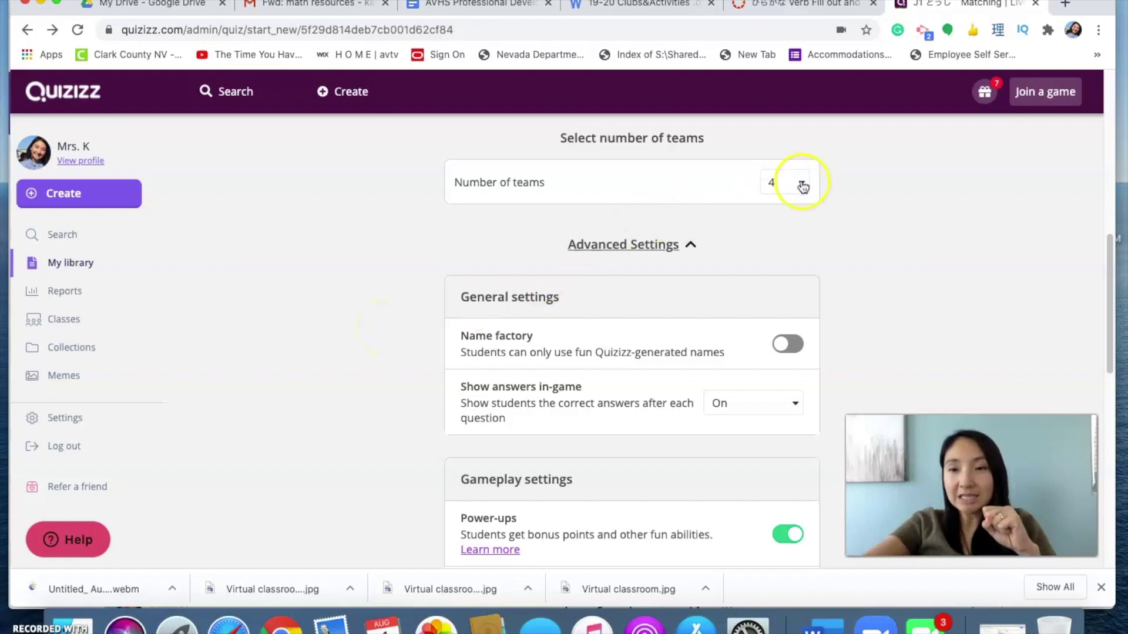
{"action": "scroll", "coordinate": [407, 269], "scroll_direction": "down", "scroll_amount": 7}
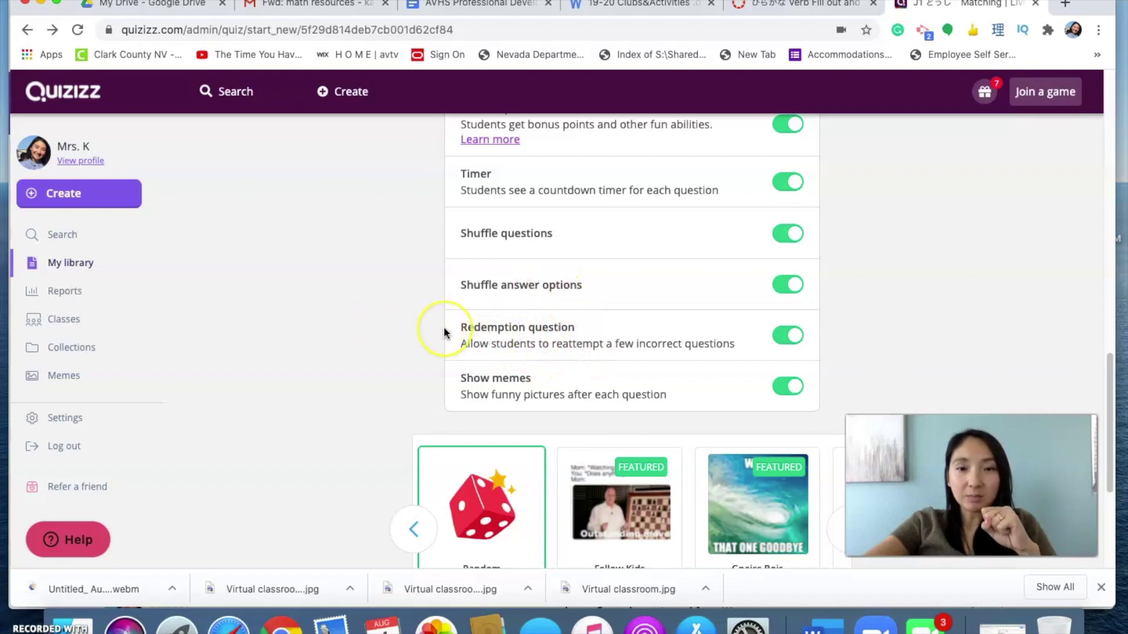
{"action": "scroll", "coordinate": [444, 330], "scroll_direction": "up", "scroll_amount": 1}
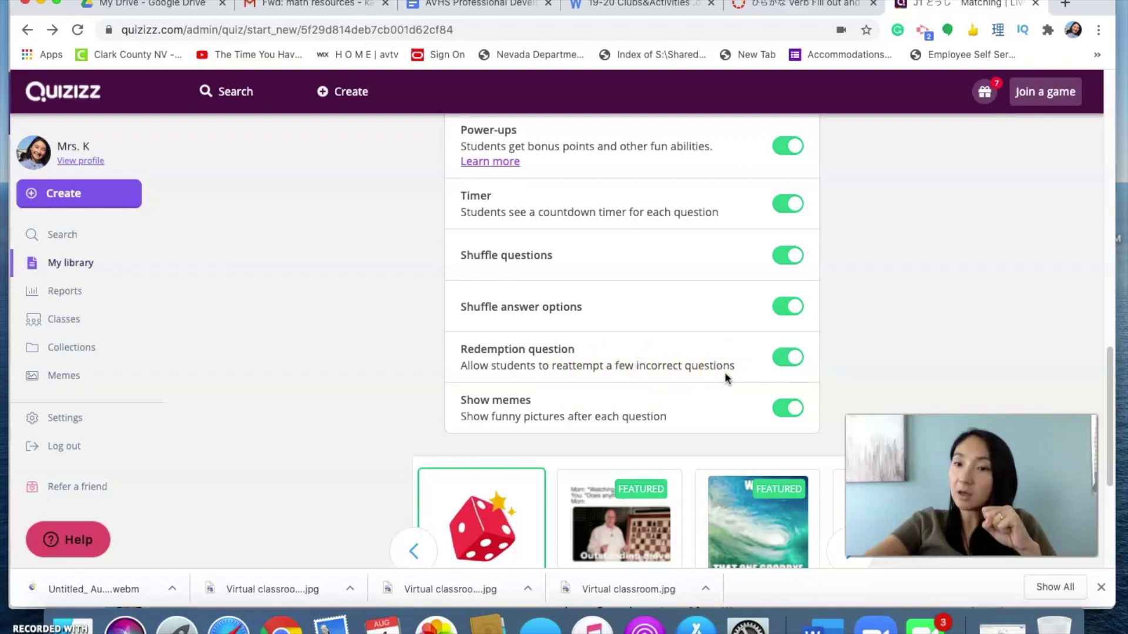
{"action": "scroll", "coordinate": [453, 351], "scroll_direction": "up", "scroll_amount": 1}
{"action": "scroll", "coordinate": [452, 350], "scroll_direction": "up", "scroll_amount": 5}
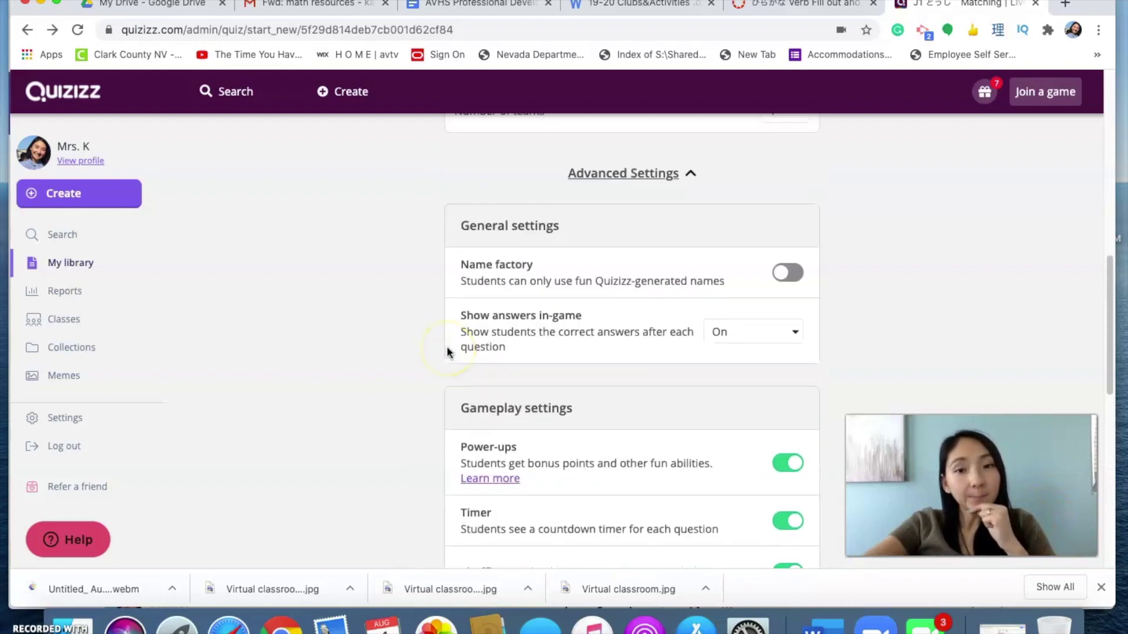
{"action": "scroll", "coordinate": [447, 350], "scroll_direction": "up", "scroll_amount": 2}
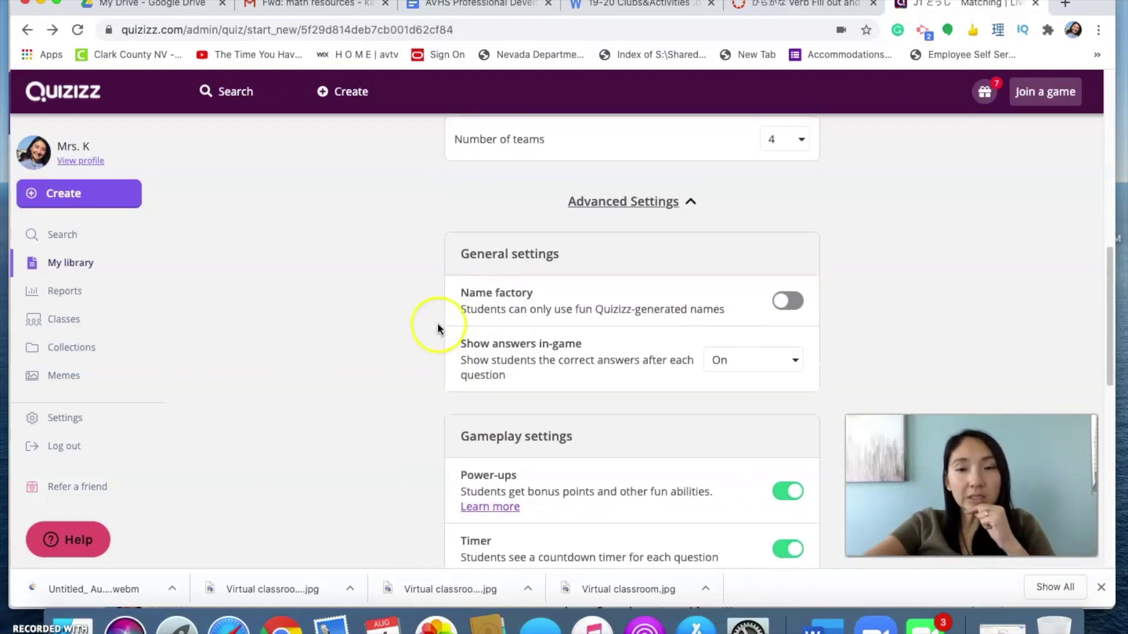
{"action": "scroll", "coordinate": [378, 320], "scroll_direction": "up", "scroll_amount": 7}
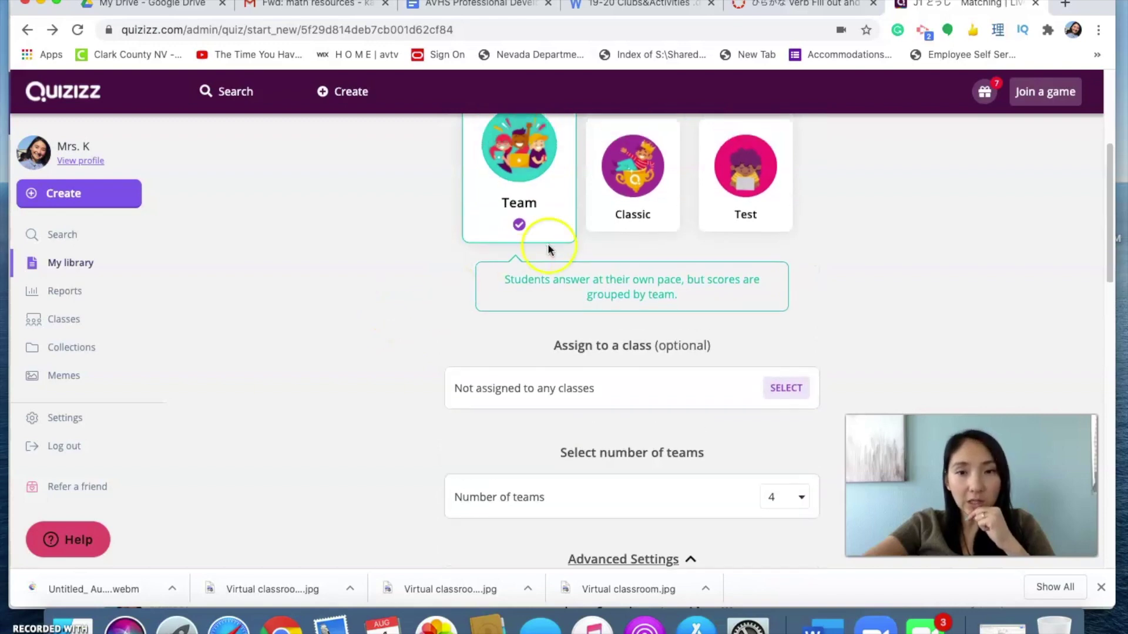
Switch the game mode to Classic and view the available limits for student attempts.
{"action": "left_click", "coordinate": [641, 202]}
{"action": "scroll", "coordinate": [400, 270], "scroll_direction": "down", "scroll_amount": 2}
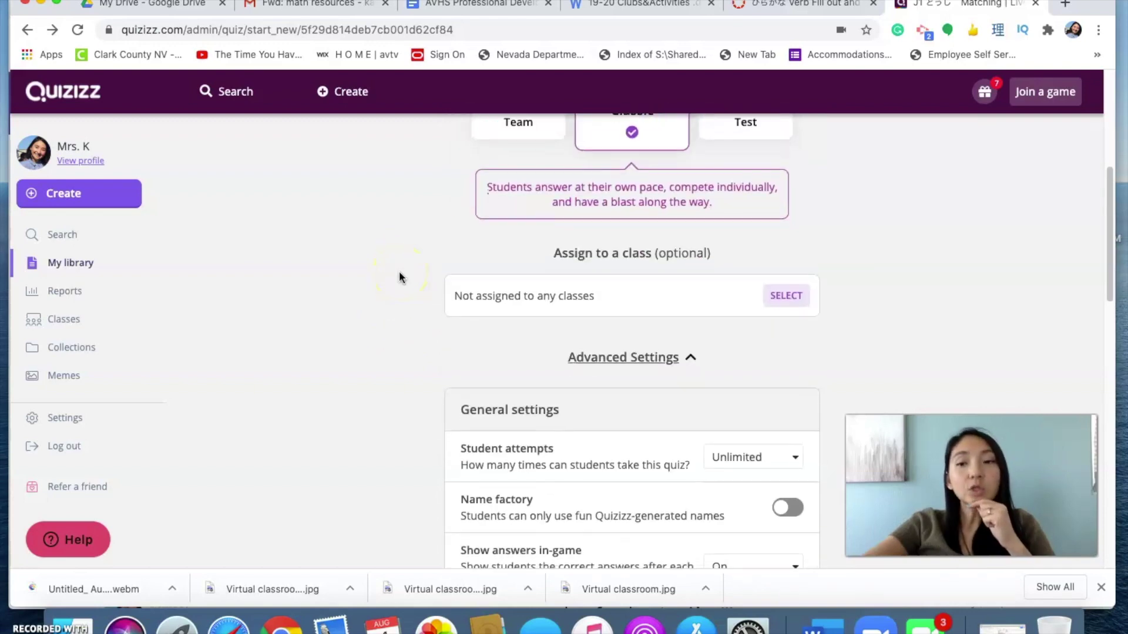
{"action": "scroll", "coordinate": [399, 276], "scroll_direction": "down", "scroll_amount": 3}
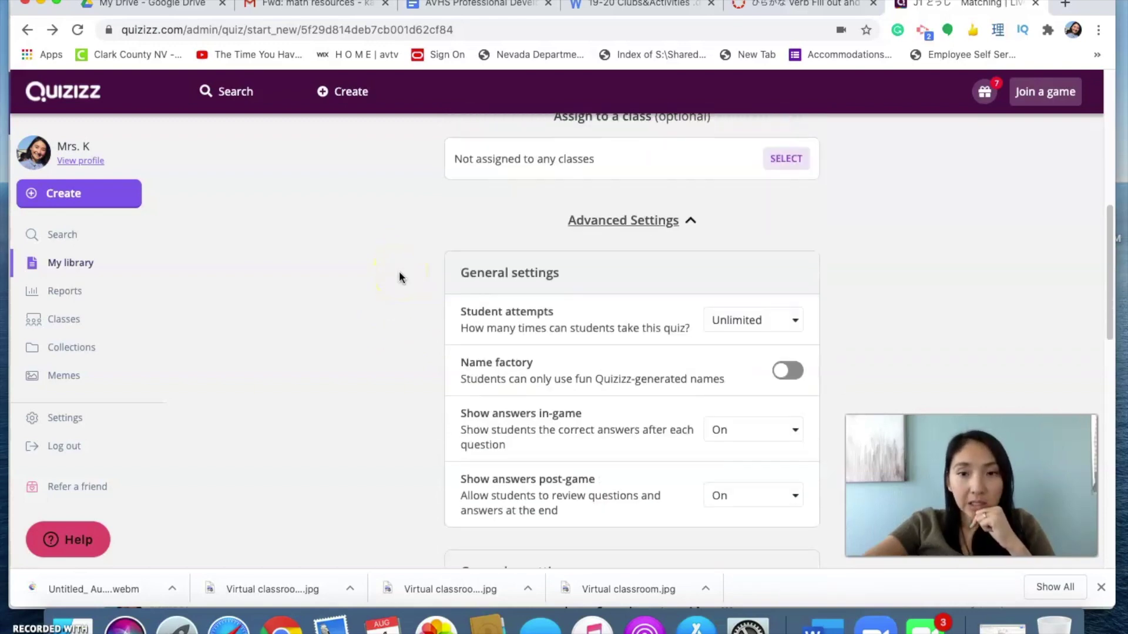
{"action": "scroll", "coordinate": [399, 276], "scroll_direction": "up", "scroll_amount": 5}
{"action": "scroll", "coordinate": [399, 276], "scroll_direction": "down", "scroll_amount": 4}
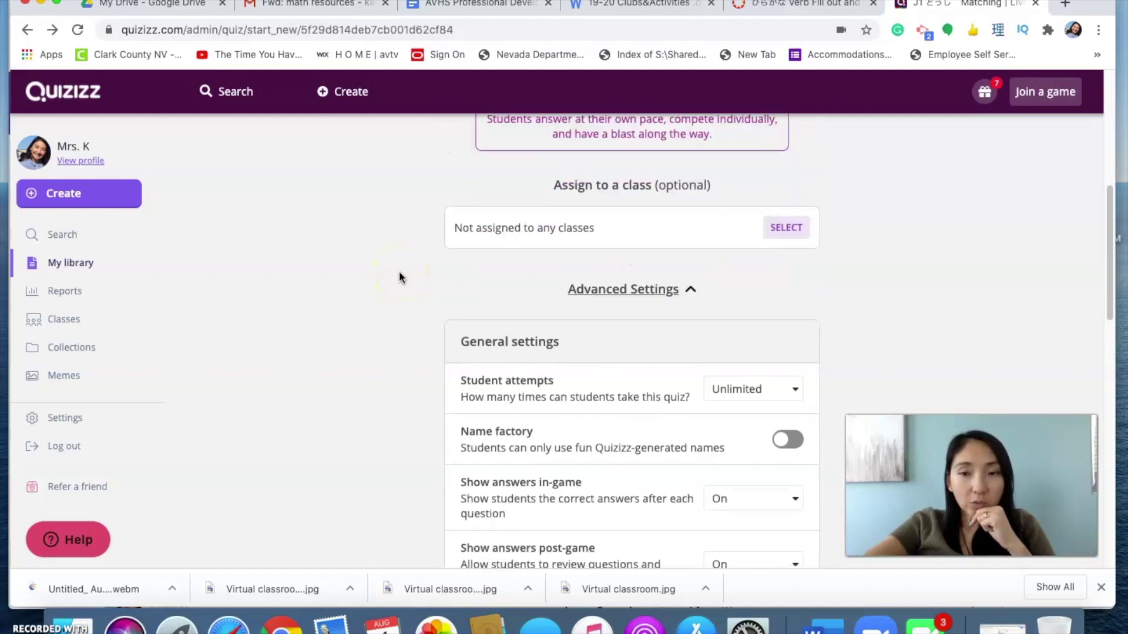
{"action": "scroll", "coordinate": [400, 277], "scroll_direction": "down", "scroll_amount": 2}
{"action": "left_click", "coordinate": [778, 300]}
{"action": "left_click", "coordinate": [778, 300]}
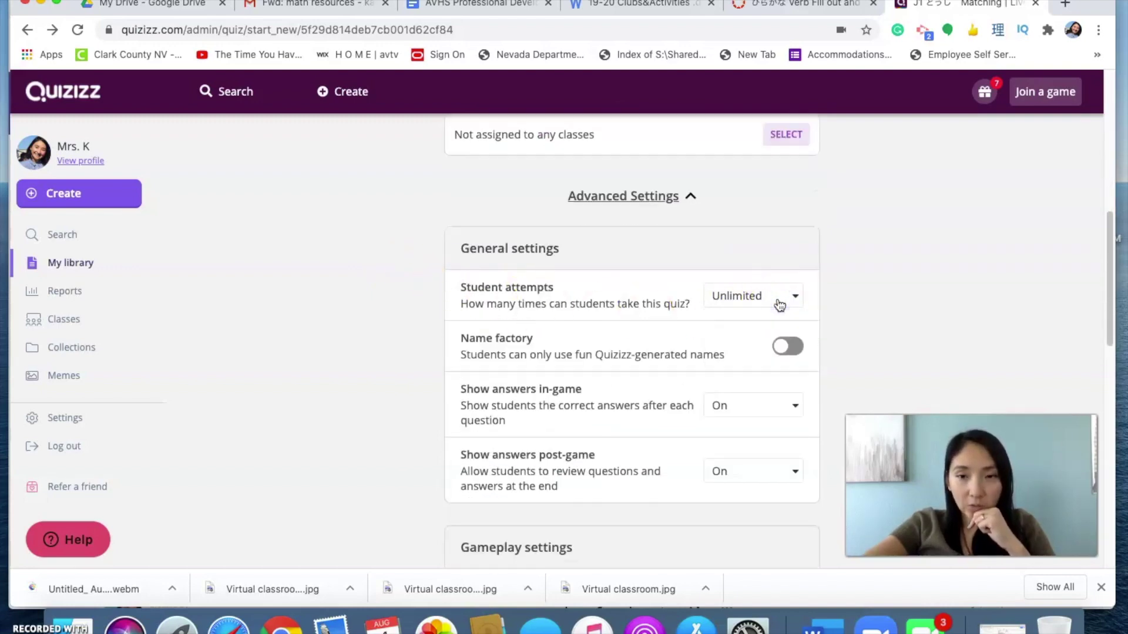
{"action": "left_click", "coordinate": [778, 300]}
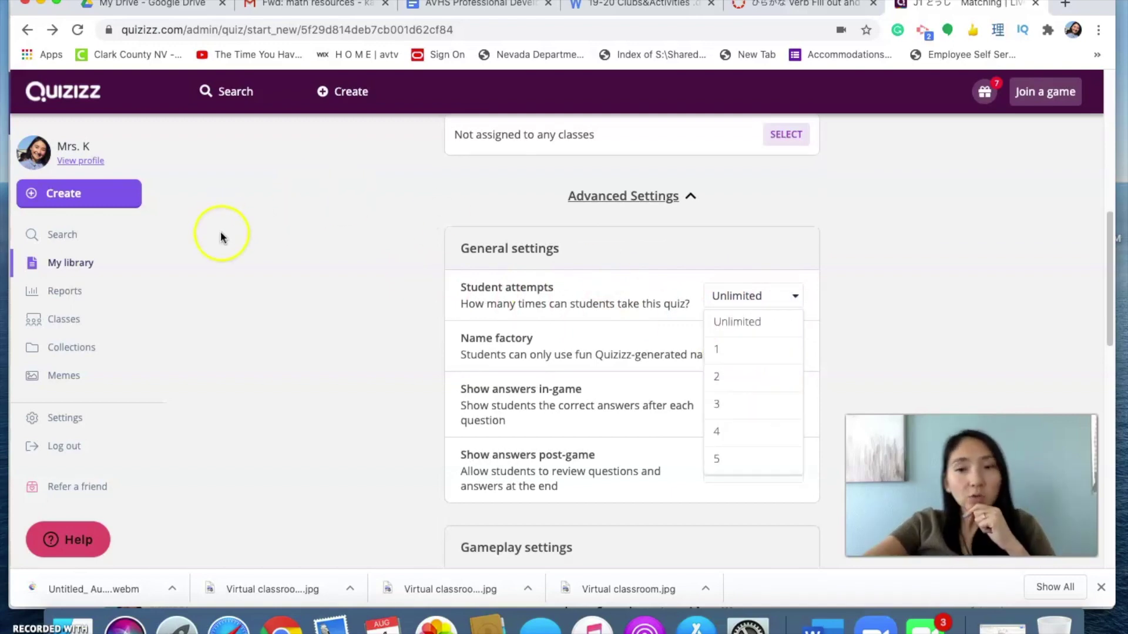
{"action": "left_click", "coordinate": [385, 293]}
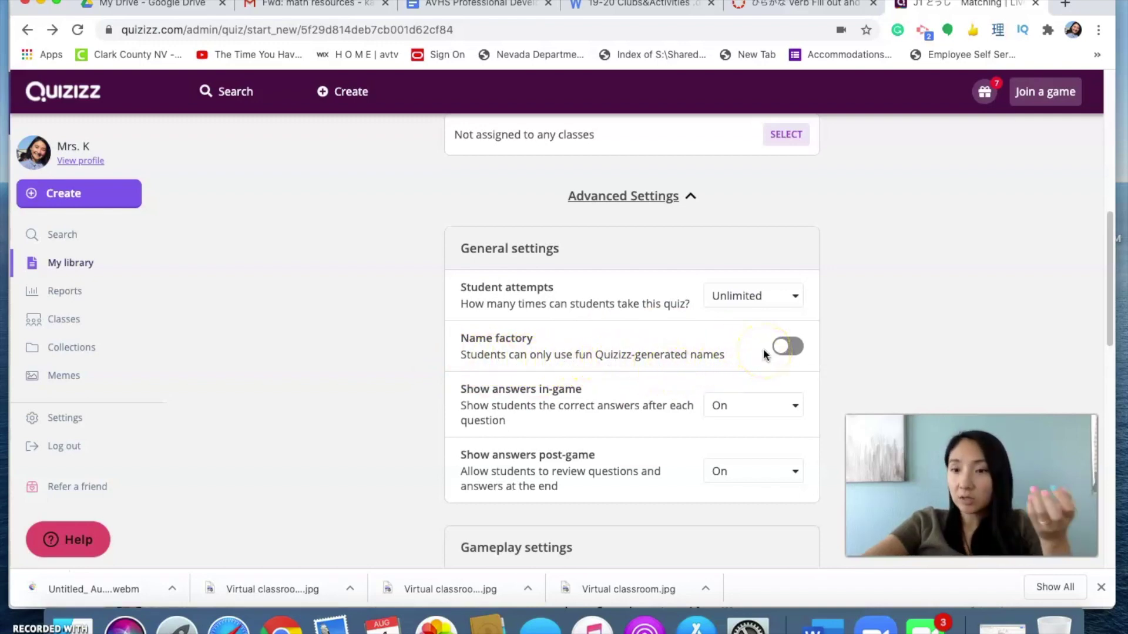
Turn the Name factory setting on and back off.
{"action": "left_click", "coordinate": [788, 350]}
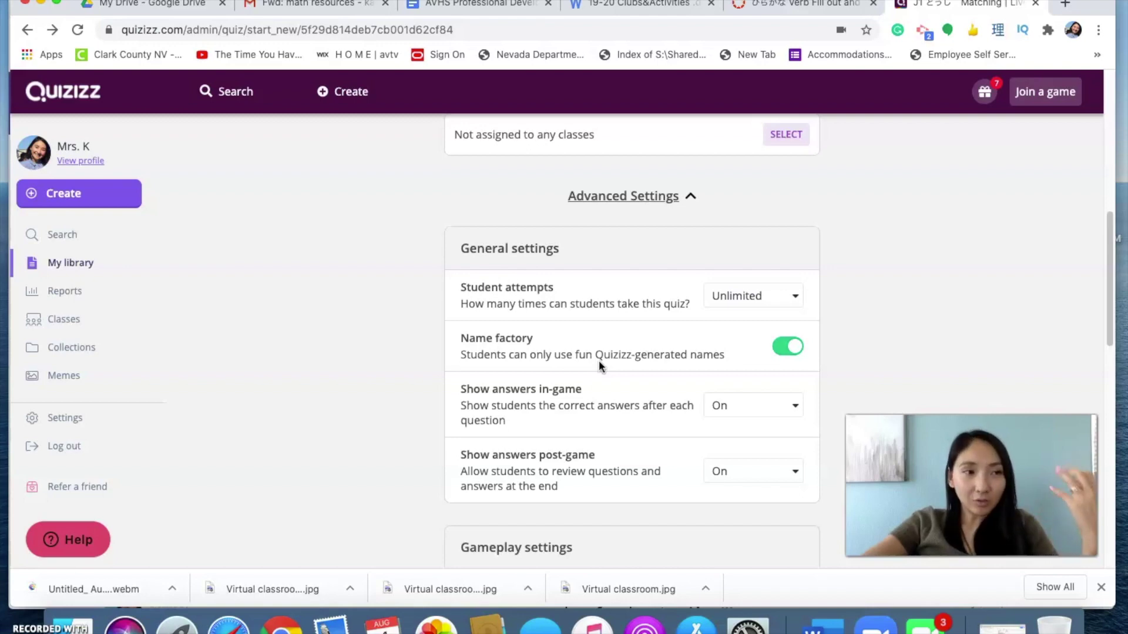
{"action": "left_click", "coordinate": [789, 351]}
{"action": "left_click", "coordinate": [448, 389]}
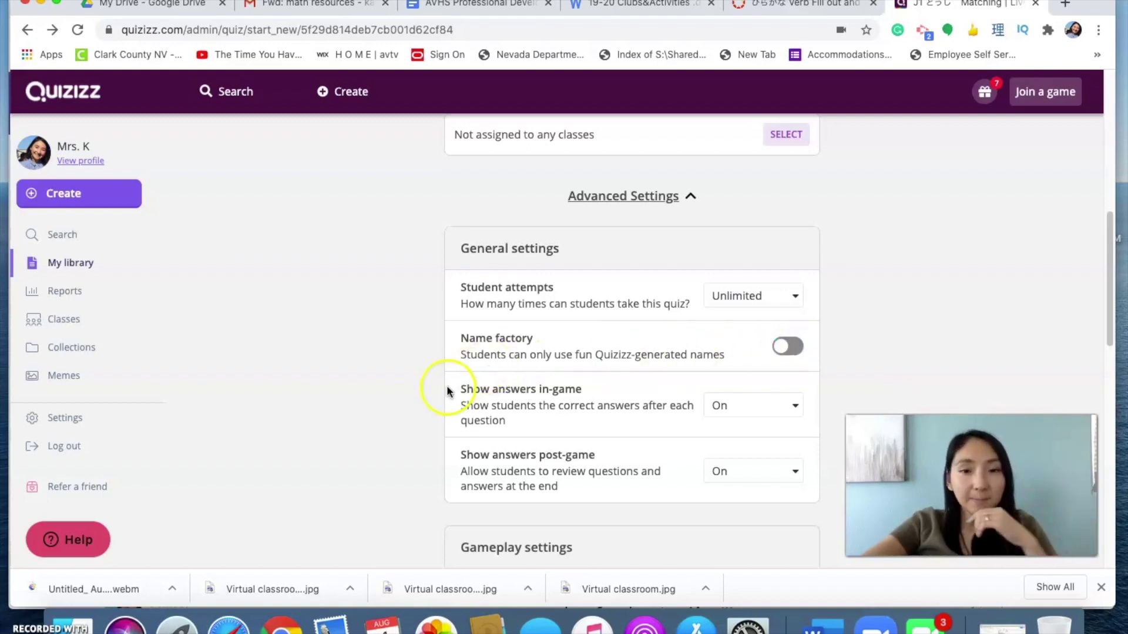
Examine the Classic mode's answer display options and its gameplay settings, from power-ups and timer to redemption question and memes.
{"action": "scroll", "coordinate": [407, 397], "scroll_direction": "down", "scroll_amount": 2}
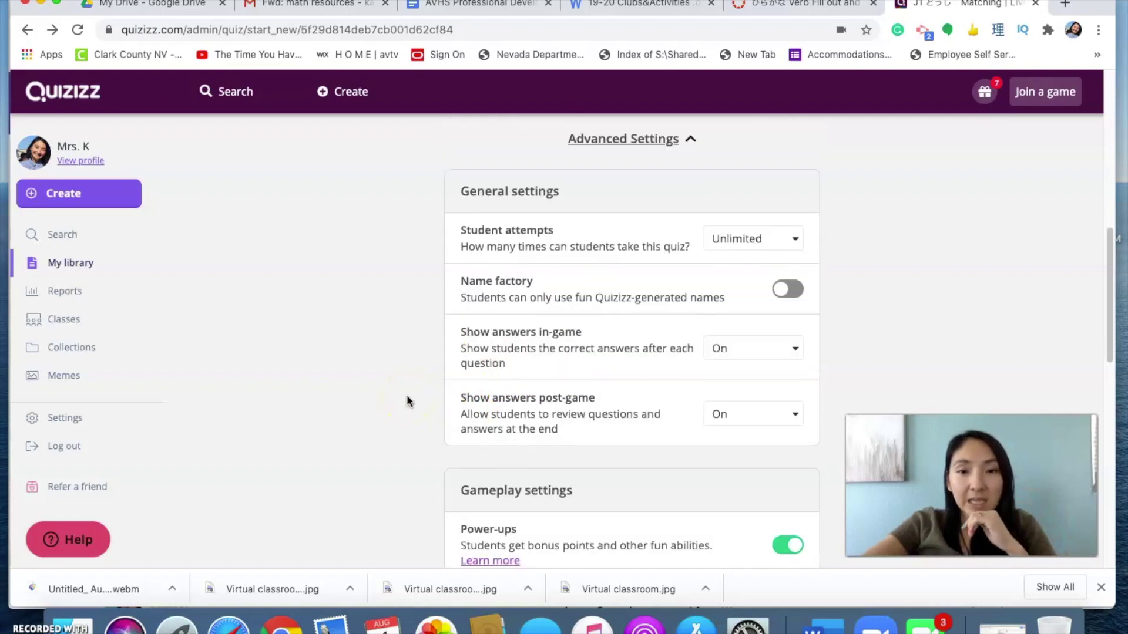
{"action": "scroll", "coordinate": [407, 400], "scroll_direction": "down", "scroll_amount": 1}
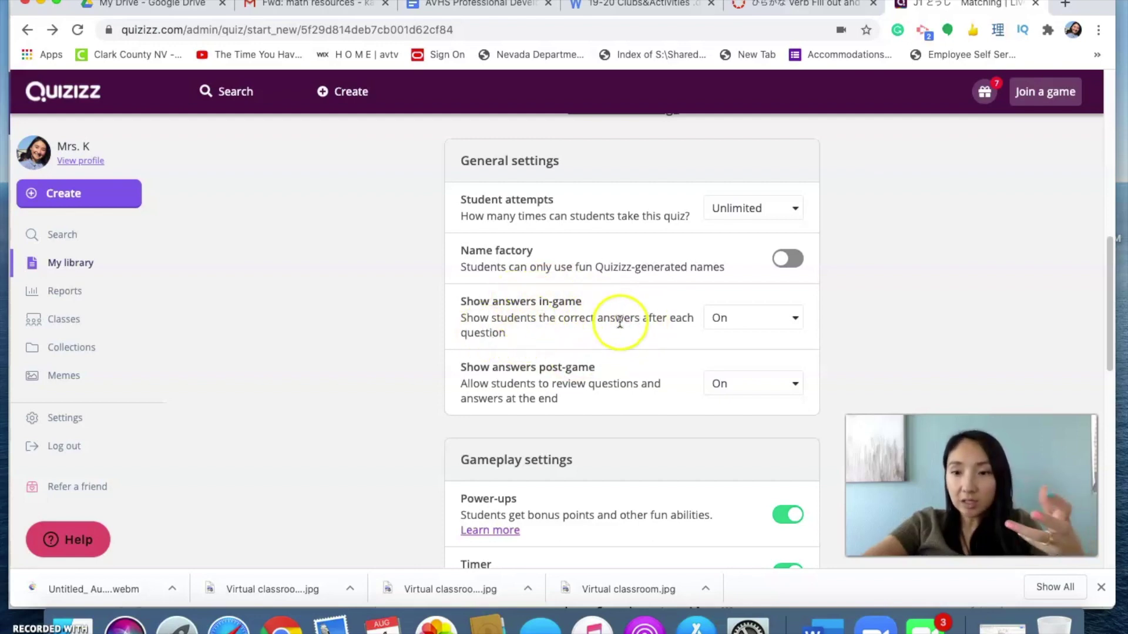
{"action": "scroll", "coordinate": [557, 393], "scroll_direction": "down", "scroll_amount": 1}
{"action": "scroll", "coordinate": [557, 393], "scroll_direction": "down", "scroll_amount": 2}
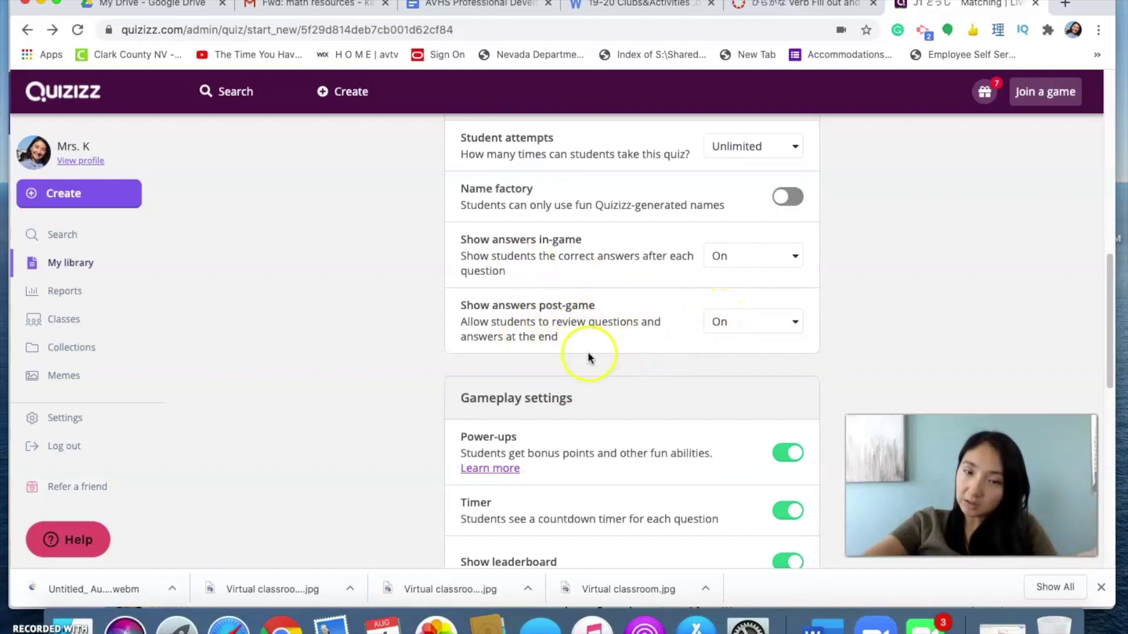
{"action": "scroll", "coordinate": [583, 355], "scroll_direction": "down", "scroll_amount": 5}
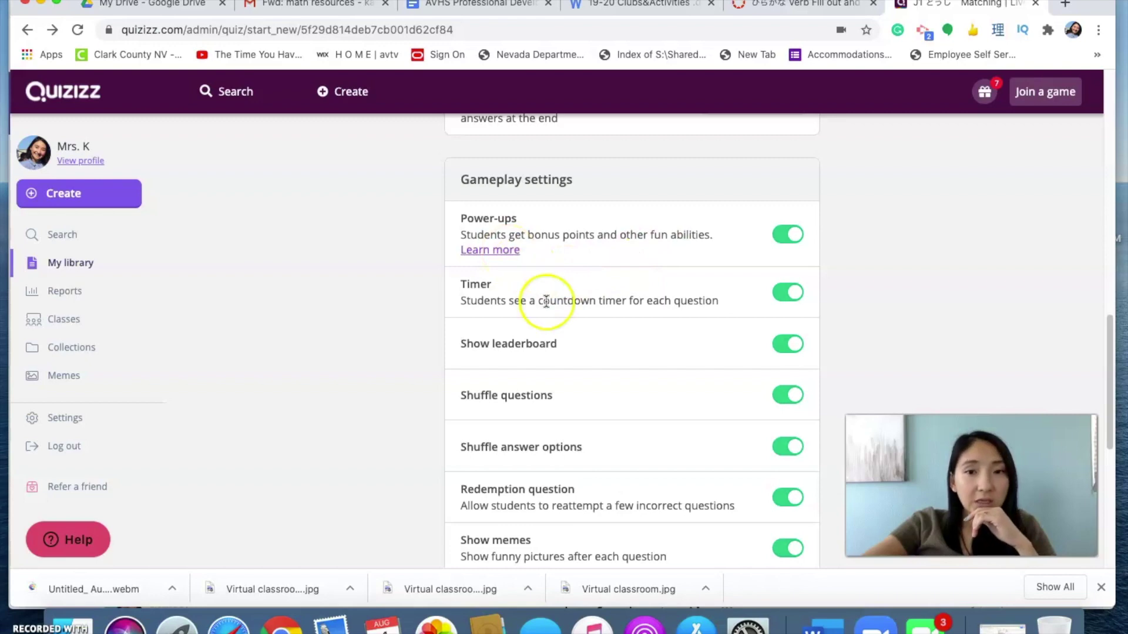
{"action": "scroll", "coordinate": [551, 300], "scroll_direction": "down", "scroll_amount": 2}
{"action": "scroll", "coordinate": [549, 304], "scroll_direction": "down", "scroll_amount": 1}
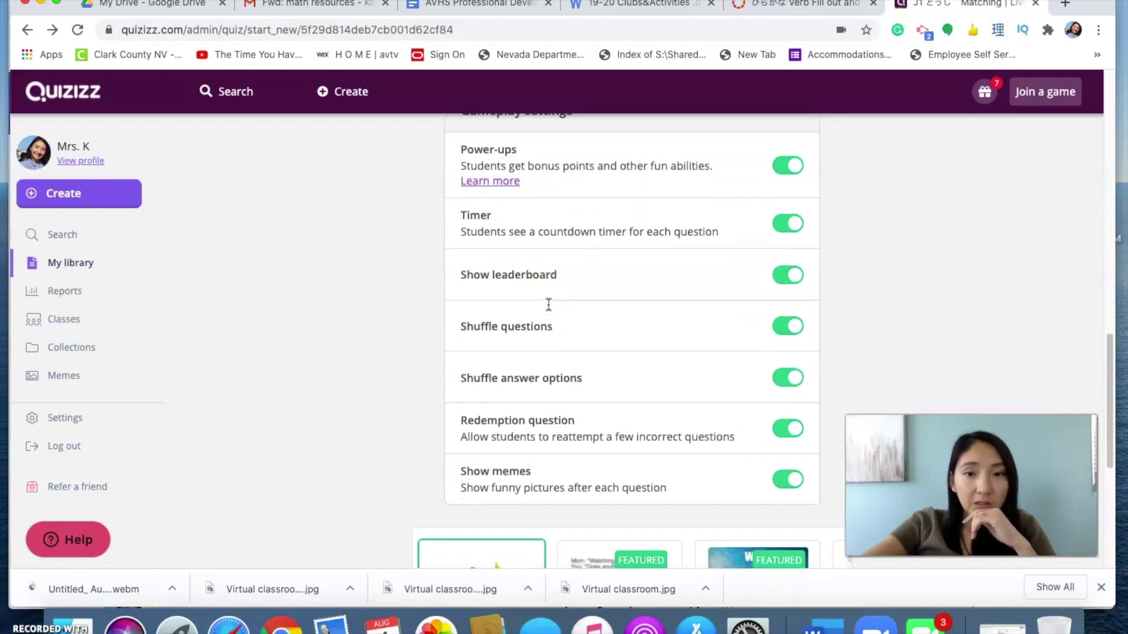
{"action": "scroll", "coordinate": [549, 305], "scroll_direction": "down", "scroll_amount": 1}
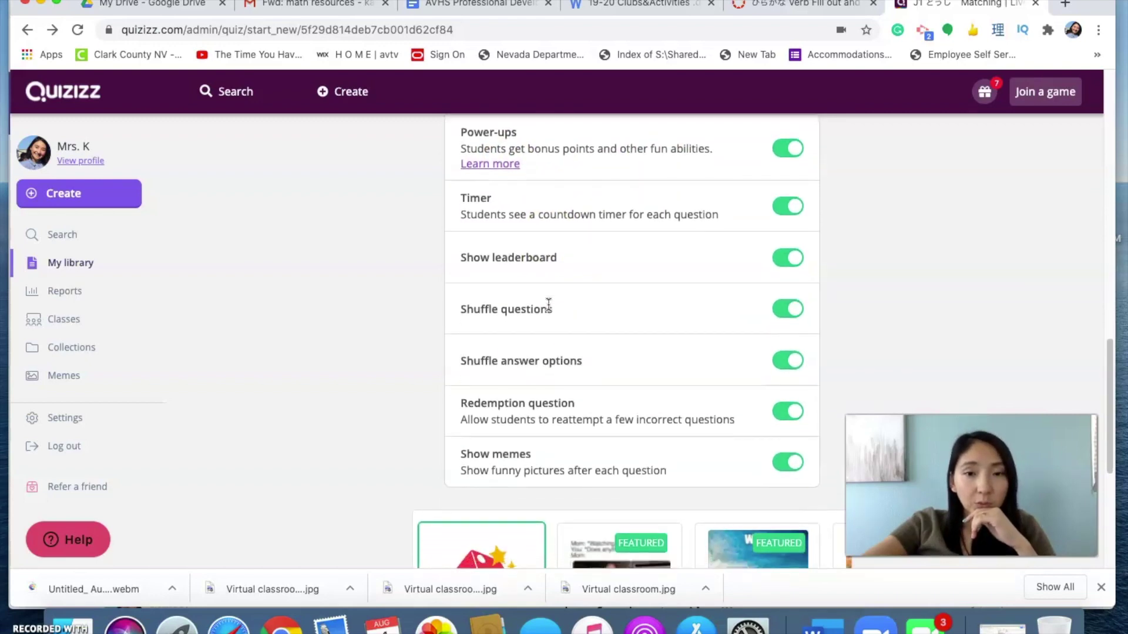
{"action": "scroll", "coordinate": [498, 332], "scroll_direction": "down", "scroll_amount": 1}
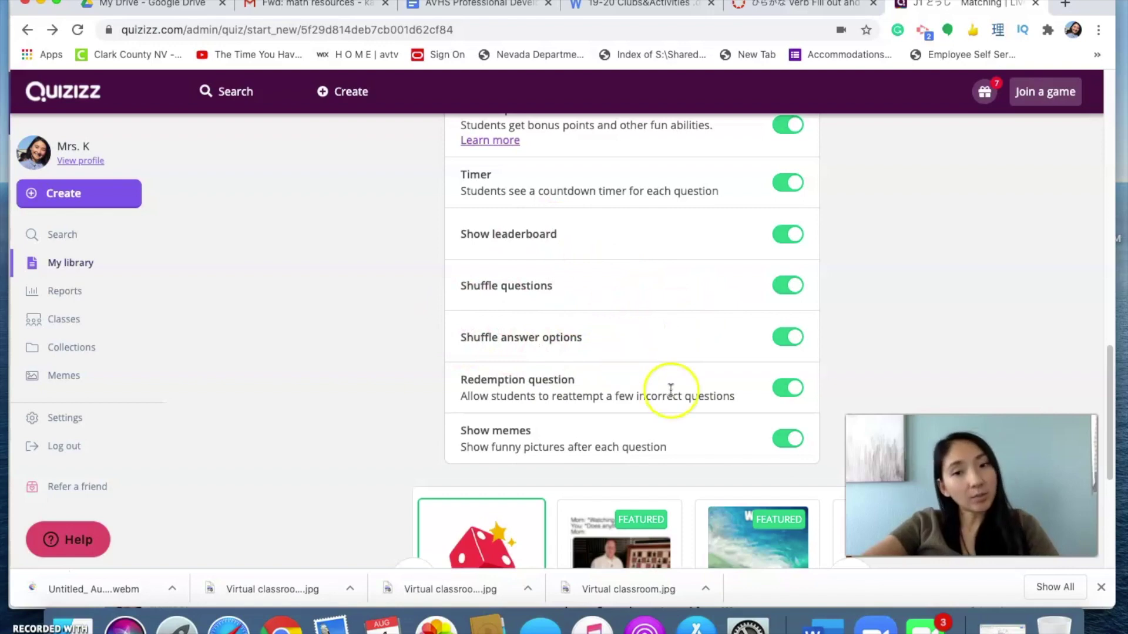
{"action": "scroll", "coordinate": [666, 387], "scroll_direction": "down", "scroll_amount": 5}
{"action": "scroll", "coordinate": [670, 389], "scroll_direction": "up", "scroll_amount": 3}
{"action": "scroll", "coordinate": [670, 389], "scroll_direction": "down", "scroll_amount": 2}
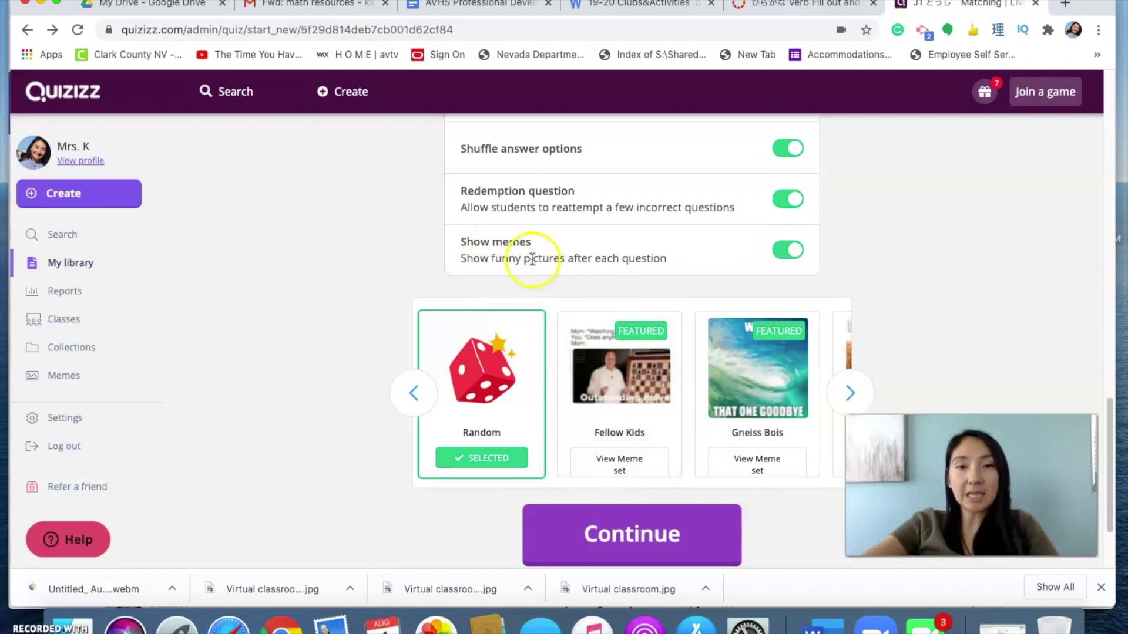
Browse the meme sets offered for the game and return to the Random set.
{"action": "left_click", "coordinate": [849, 390]}
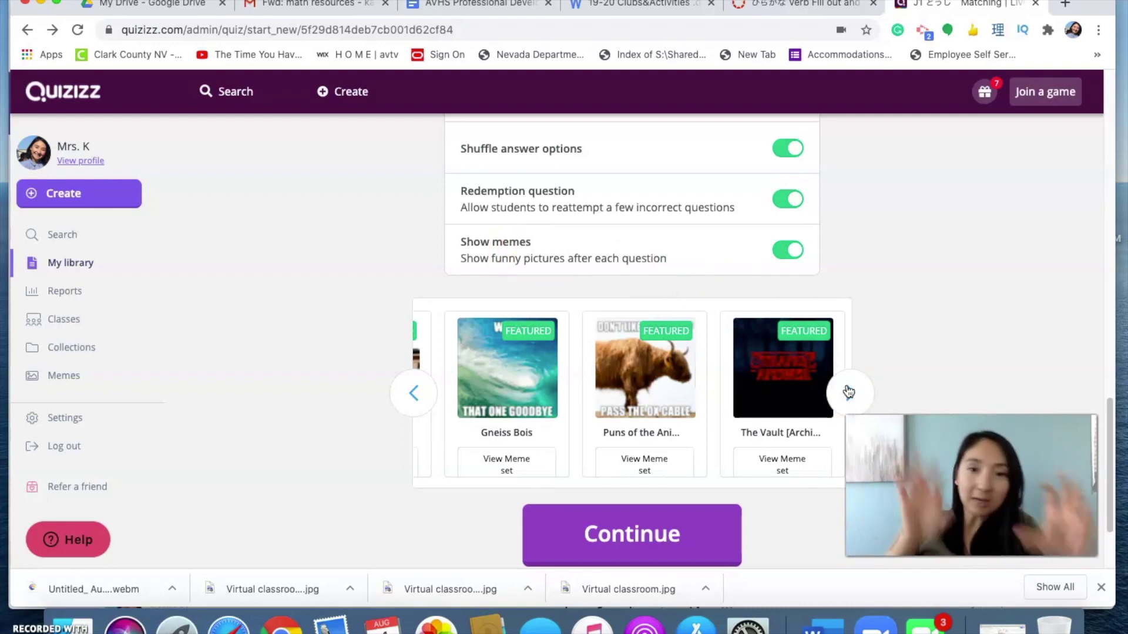
{"action": "left_click", "coordinate": [848, 392]}
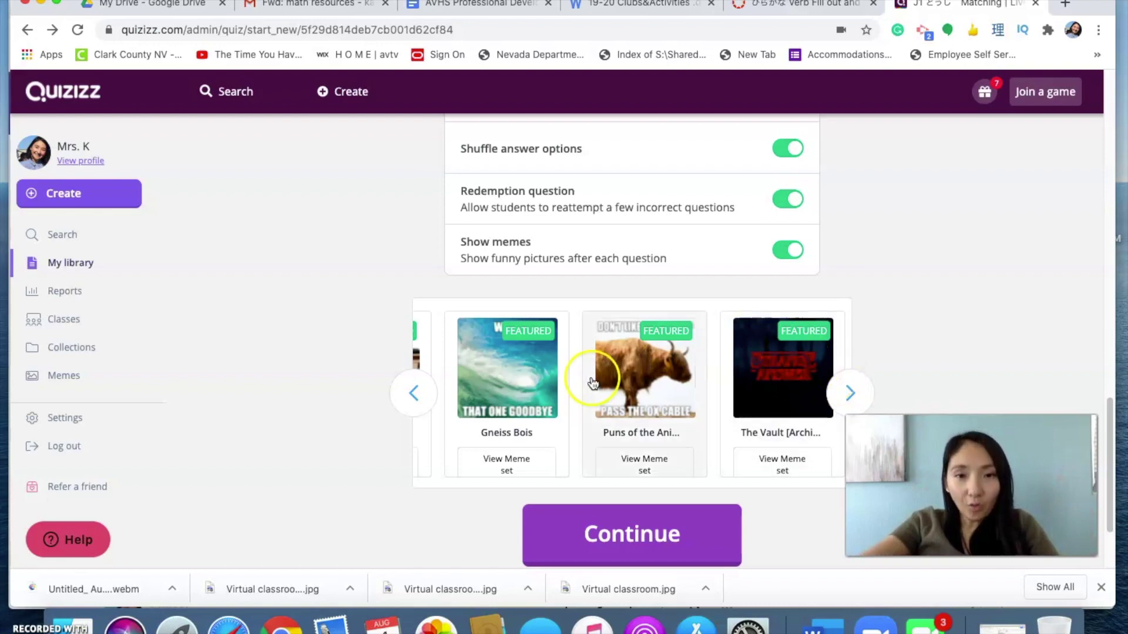
{"action": "left_click", "coordinate": [838, 392]}
{"action": "left_click", "coordinate": [840, 390]}
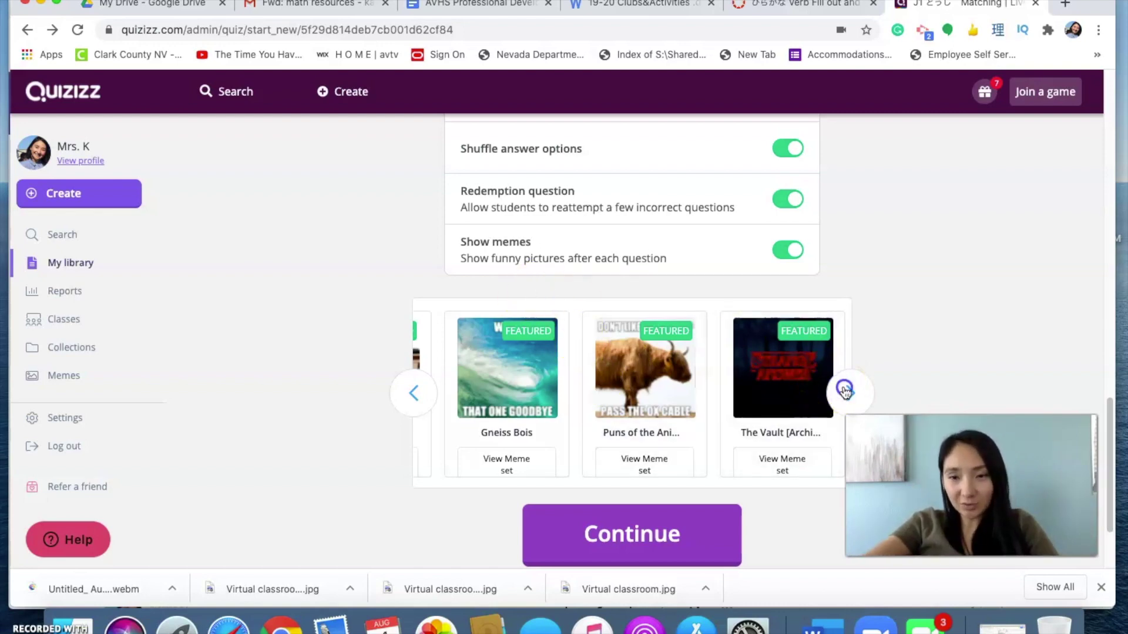
{"action": "left_click", "coordinate": [415, 397]}
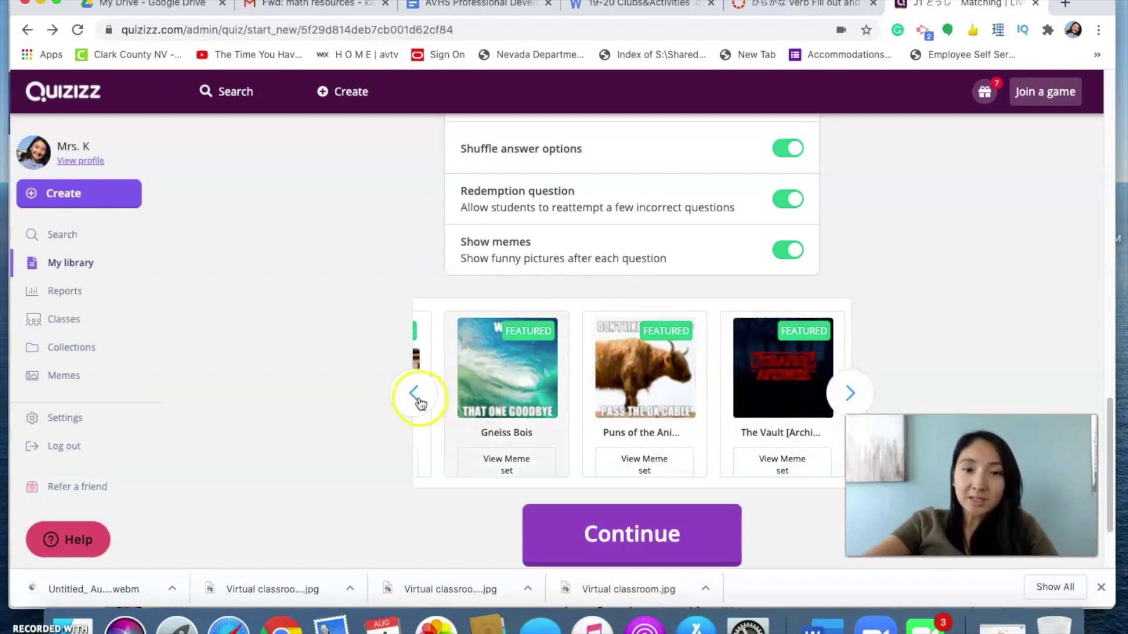
{"action": "left_click", "coordinate": [417, 399]}
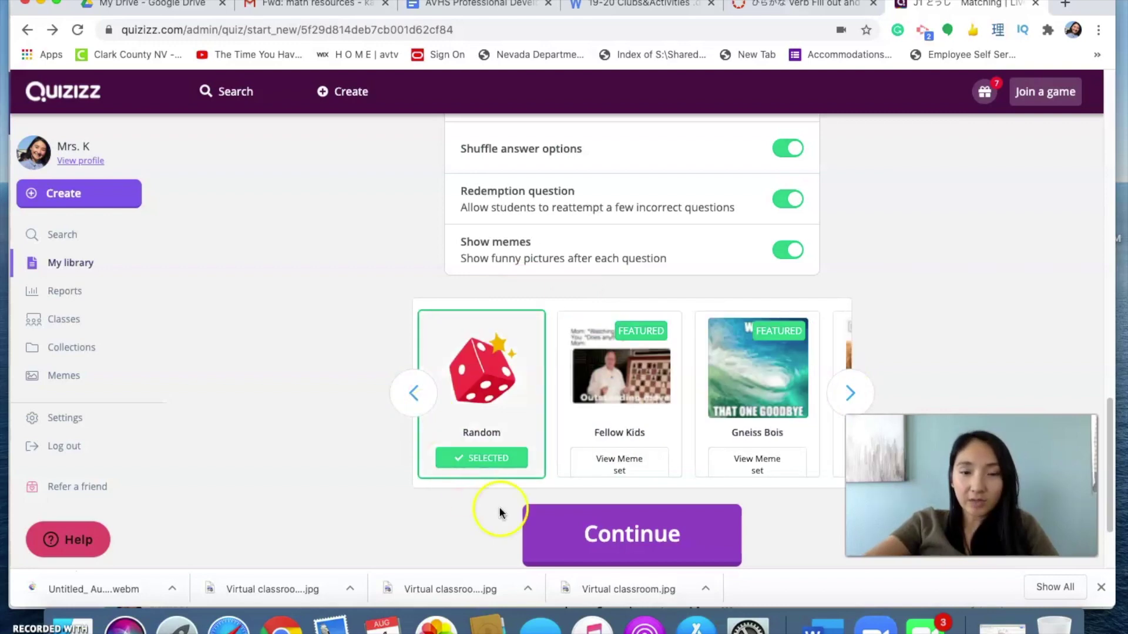
{"action": "left_click", "coordinate": [535, 379]}
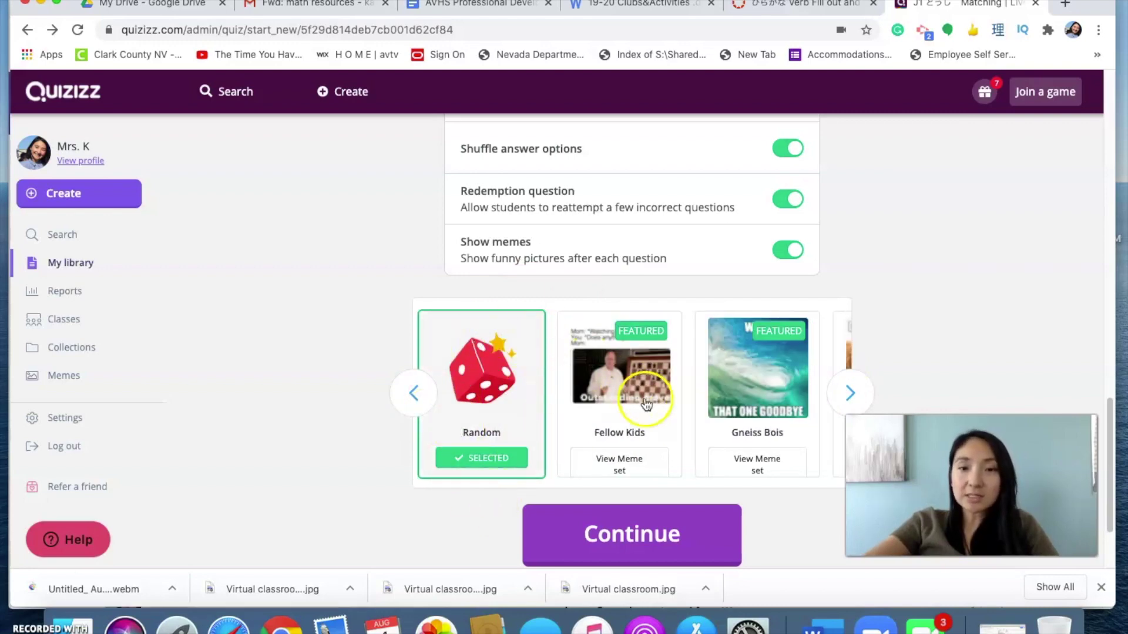
{"action": "left_click", "coordinate": [618, 455]}
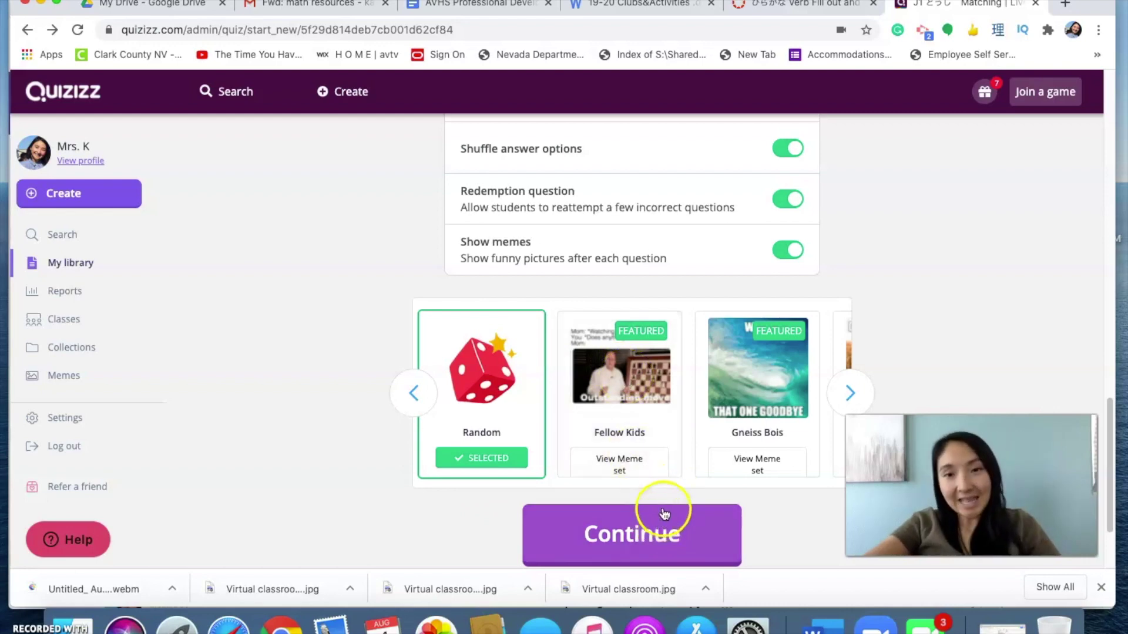
Continue to the Classic live game's join page to view the joining instructions, and go back to the game setup.
{"action": "scroll", "coordinate": [664, 511], "scroll_direction": "up", "scroll_amount": 10}
{"action": "scroll", "coordinate": [658, 500], "scroll_direction": "down", "scroll_amount": 12}
{"action": "left_click", "coordinate": [621, 433]}
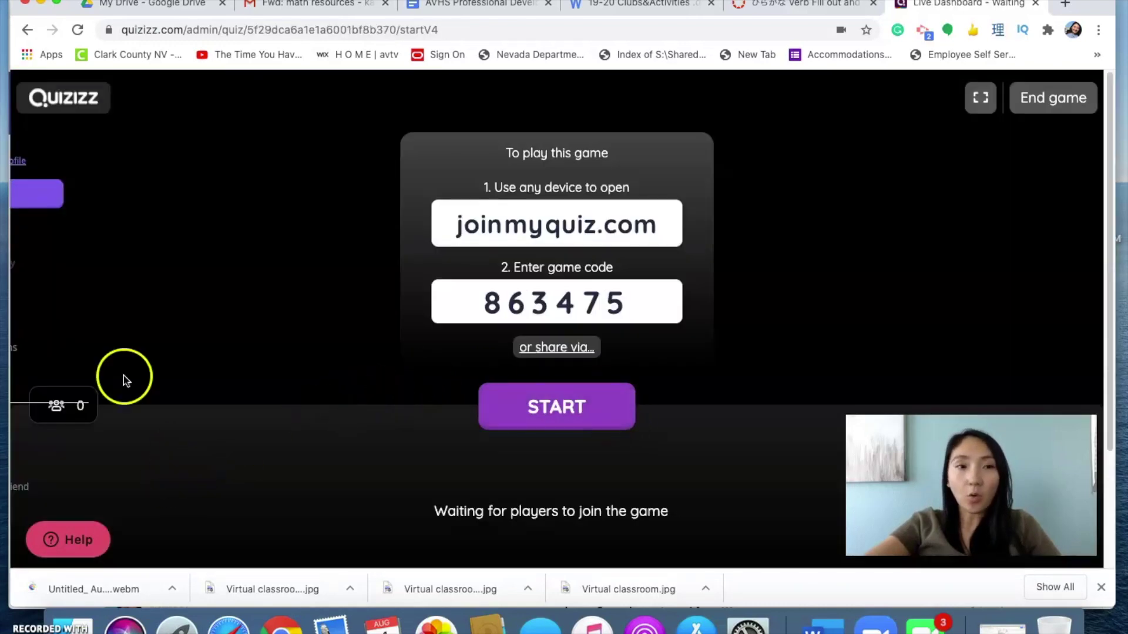
{"action": "left_click", "coordinate": [26, 30]}
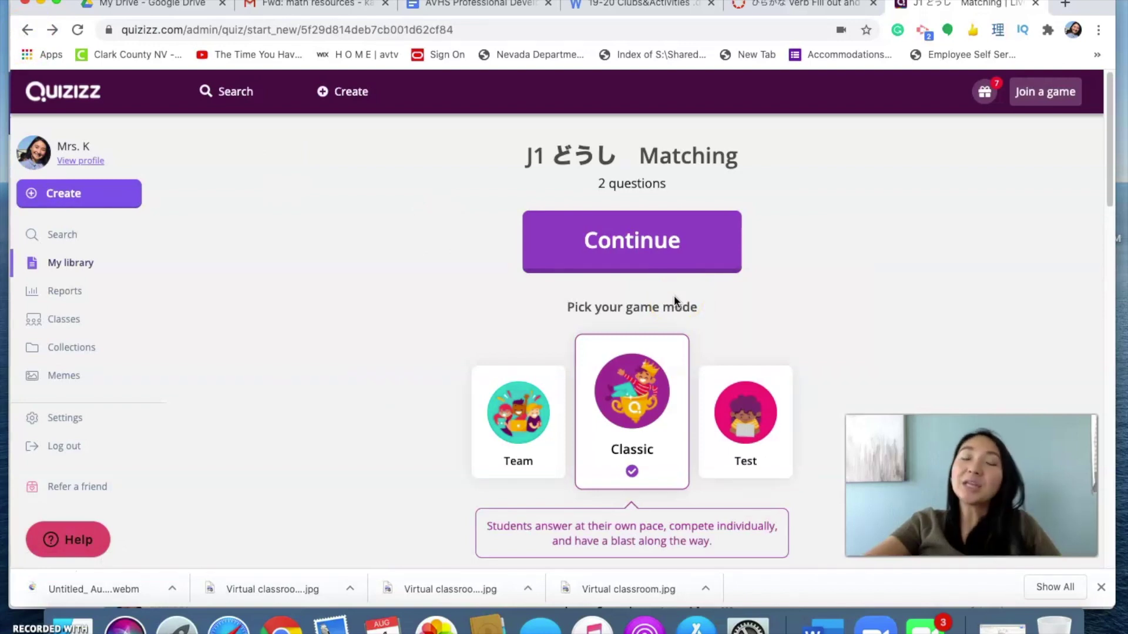
{"action": "left_click", "coordinate": [771, 255]}
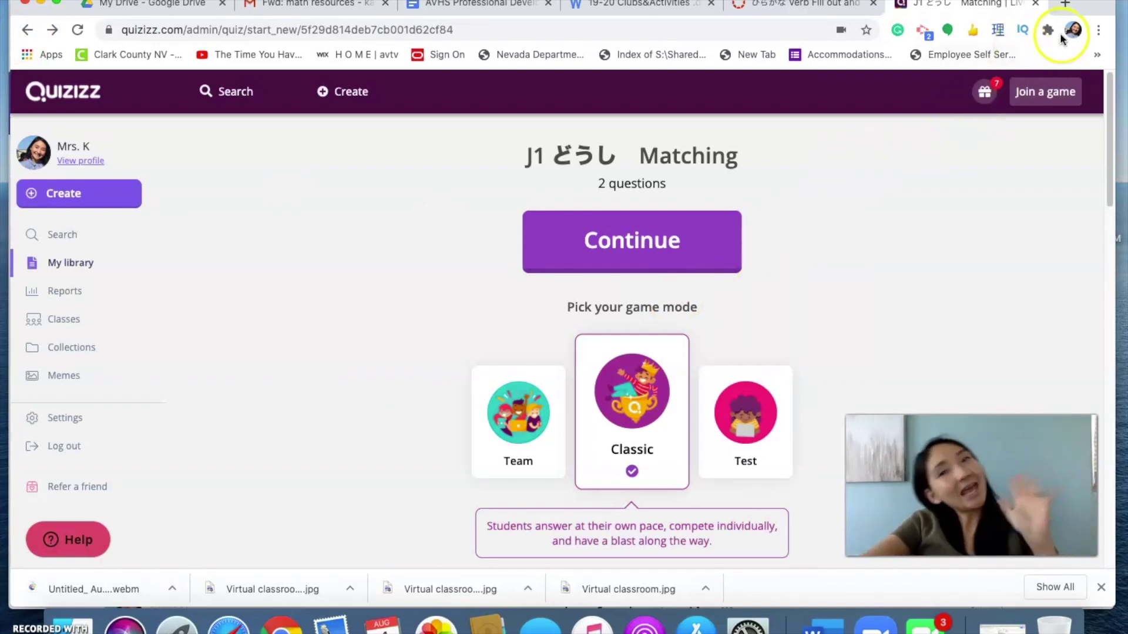